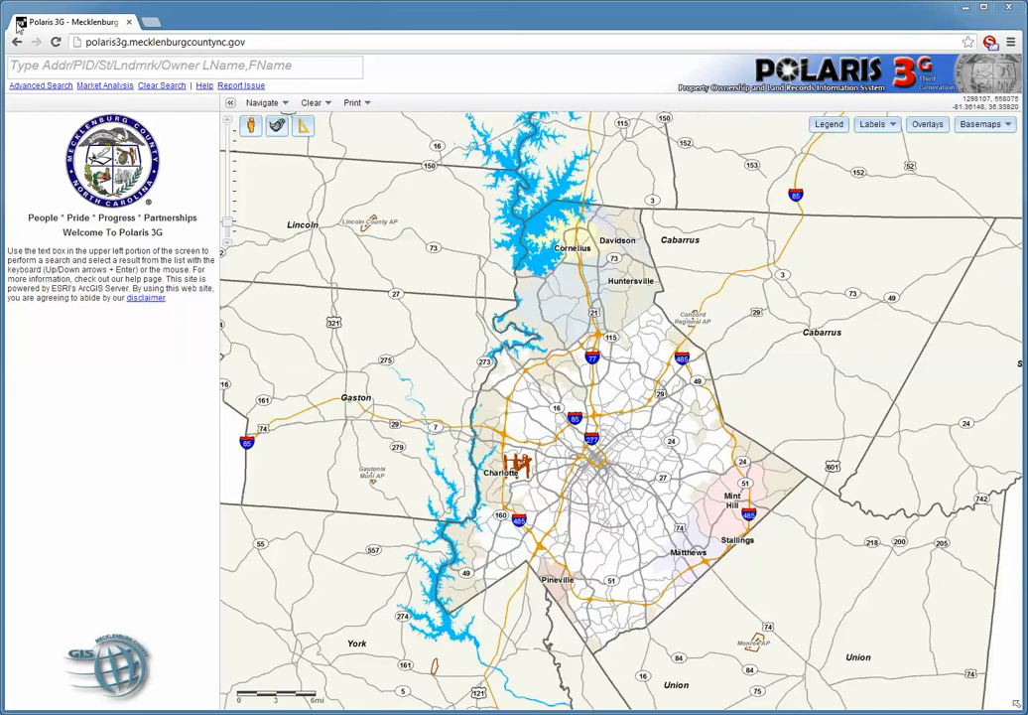
# Look up the property by its street address, select the matching address result and dismiss the parcel callout on the map
pyautogui.click(96, 66)
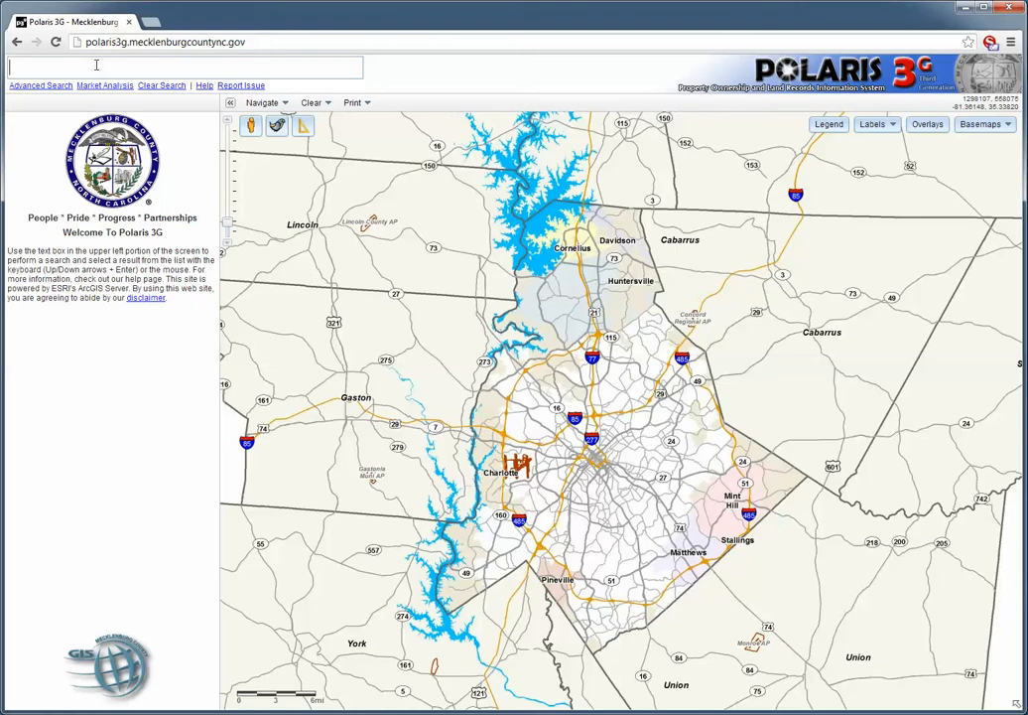
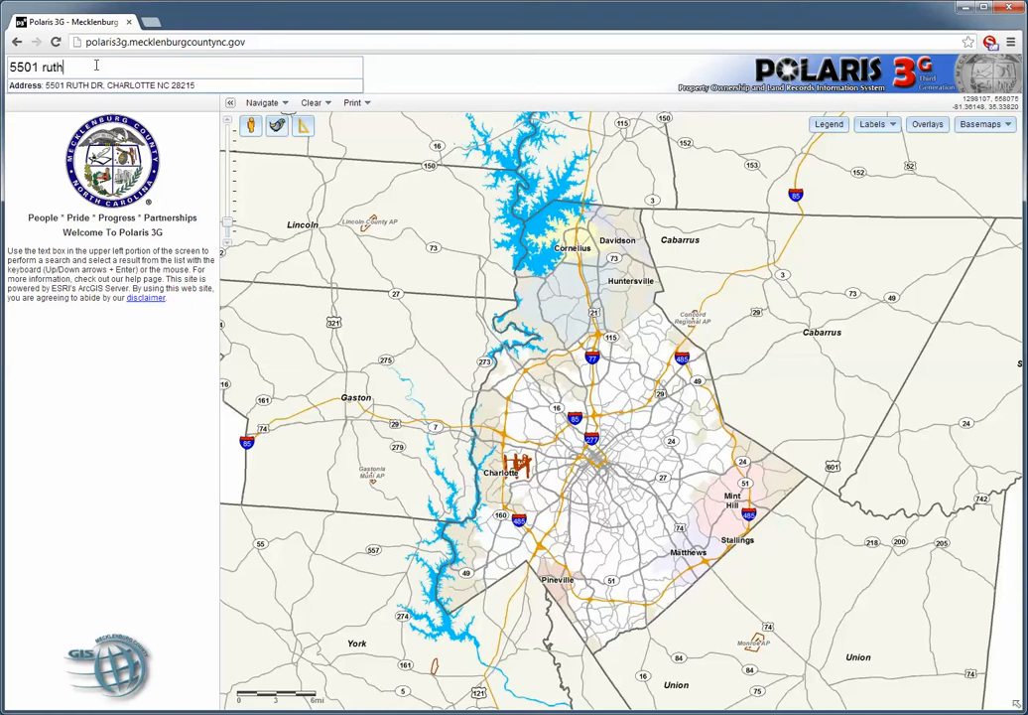
pyautogui.click(82, 86)
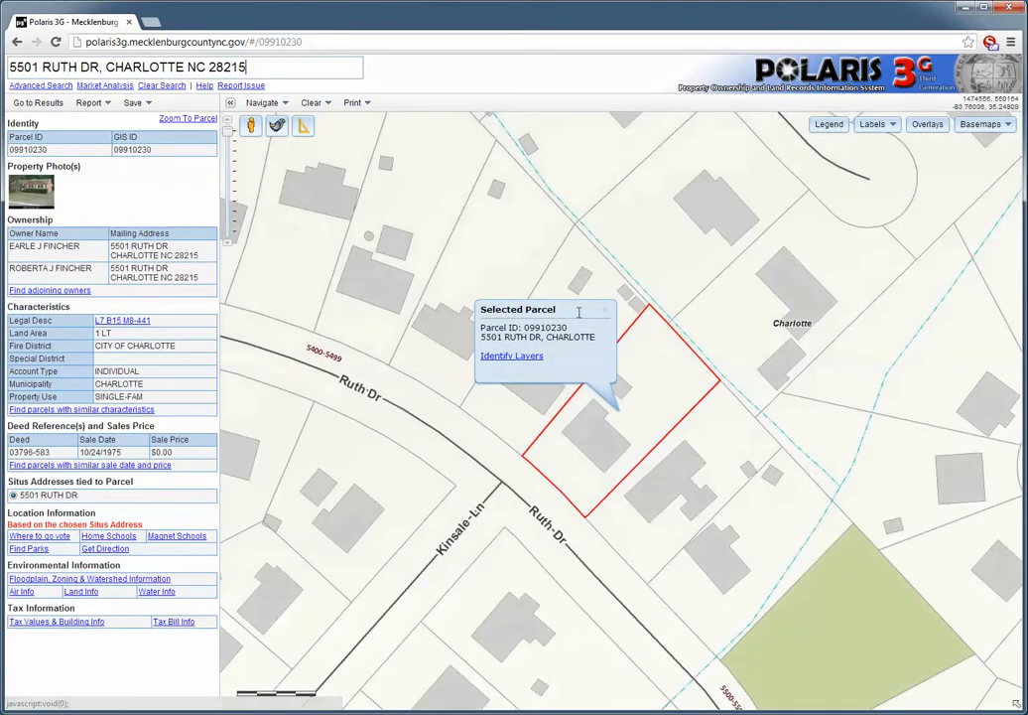
pyautogui.click(607, 314)
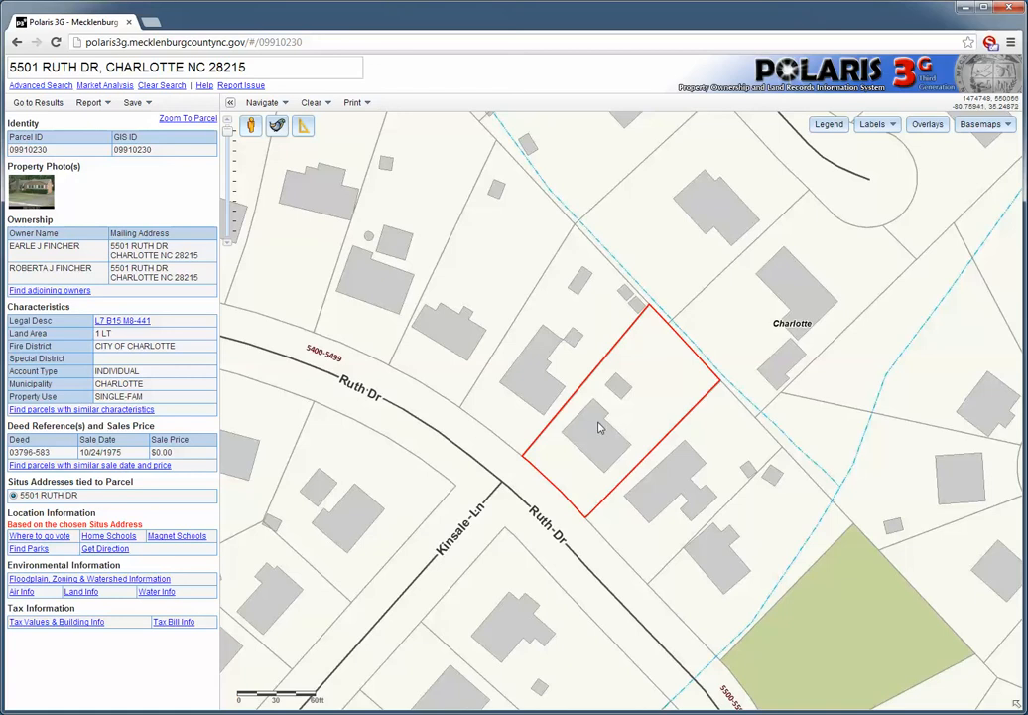
# View the Sales by Deed Year overlay for the neighbourhood around the selected parcel, and switch the overlay off again
pyautogui.scroll(-1, 600, 425)
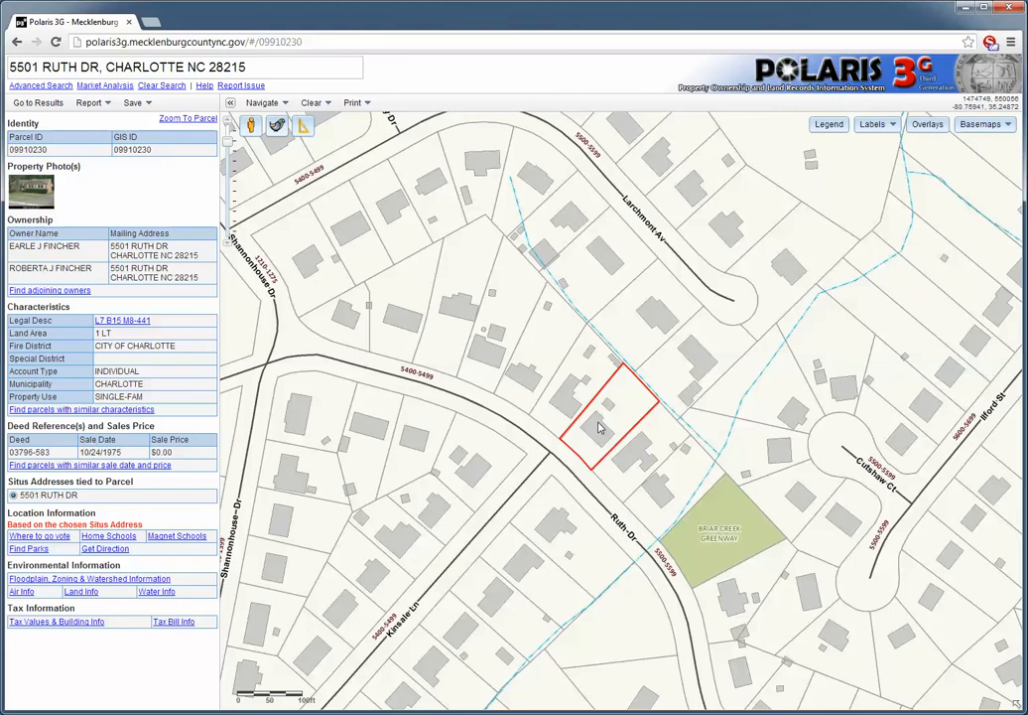
pyautogui.click(928, 125)
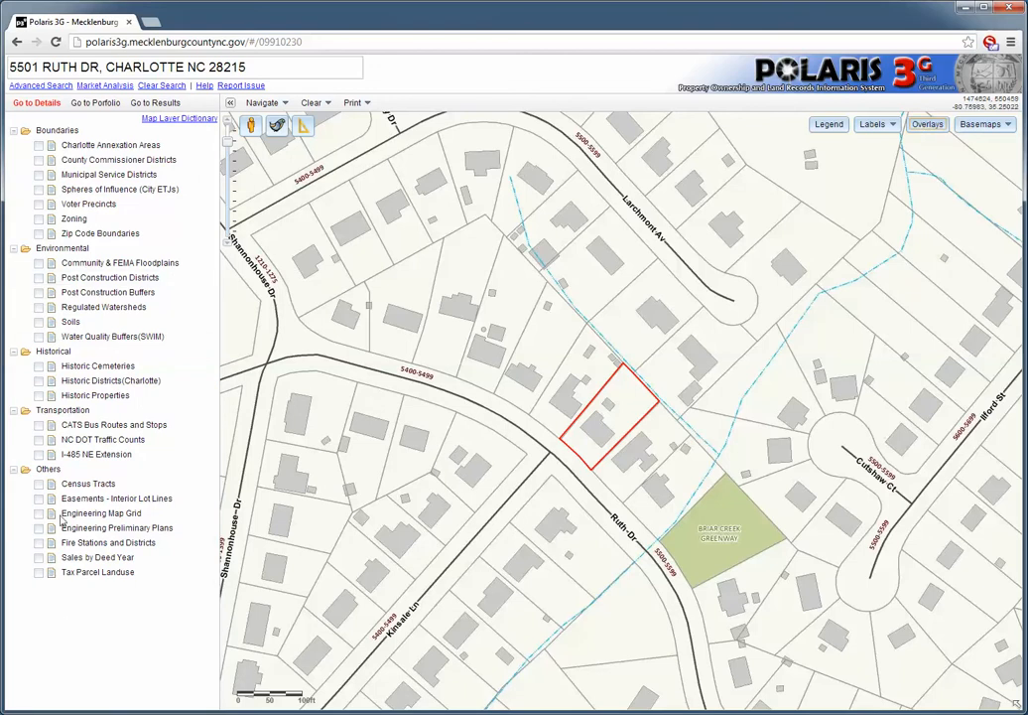
pyautogui.click(39, 558)
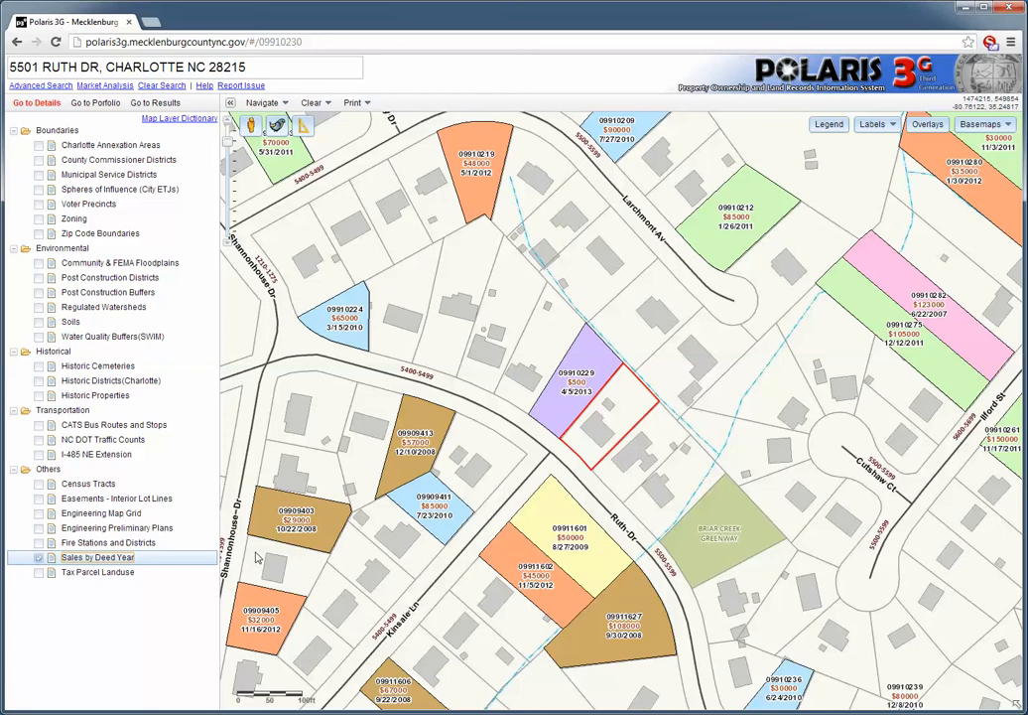
pyautogui.click(39, 562)
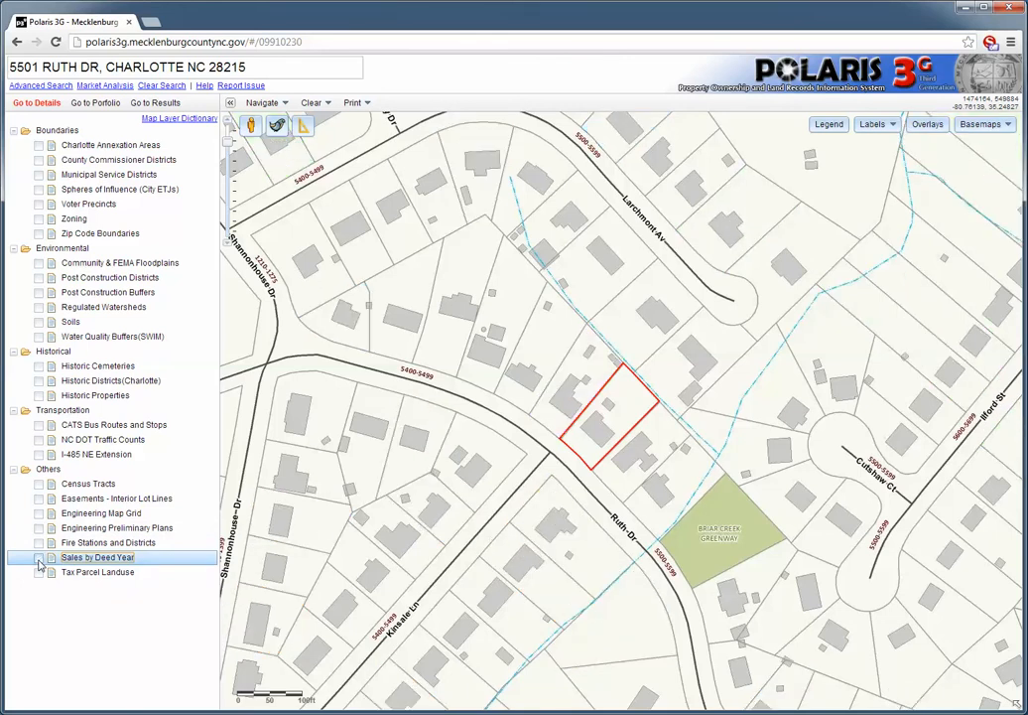
# Set up a market analysis that buffers the selected parcel by 2640 feet, with Single-Family as the property use
pyautogui.click(103, 86)
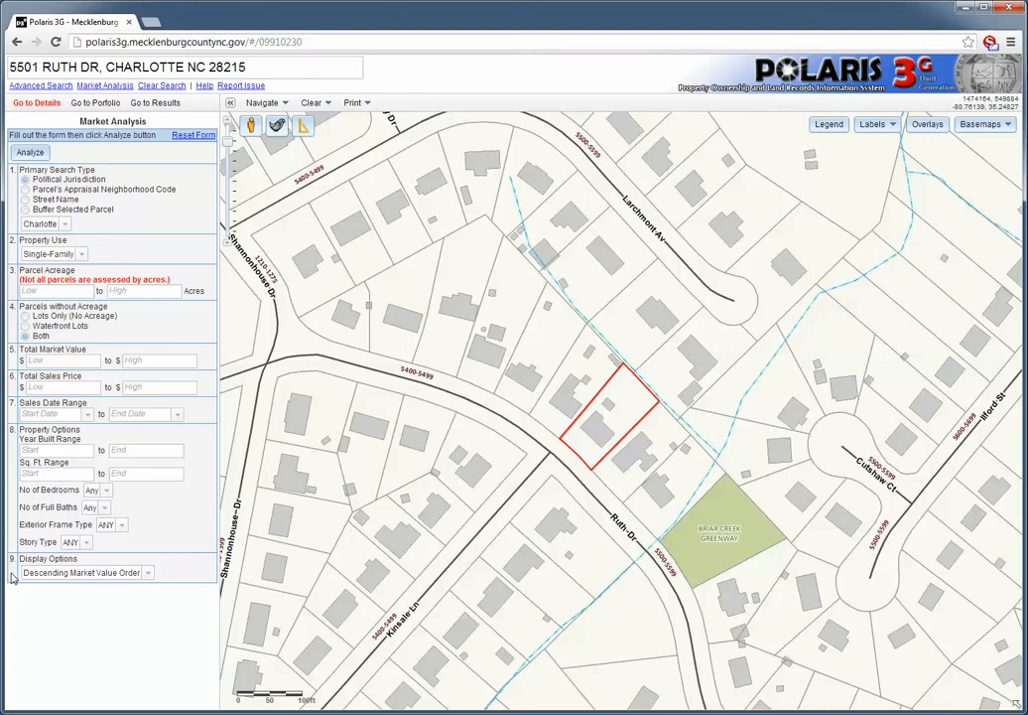
pyautogui.click(25, 209)
pyautogui.click(63, 220)
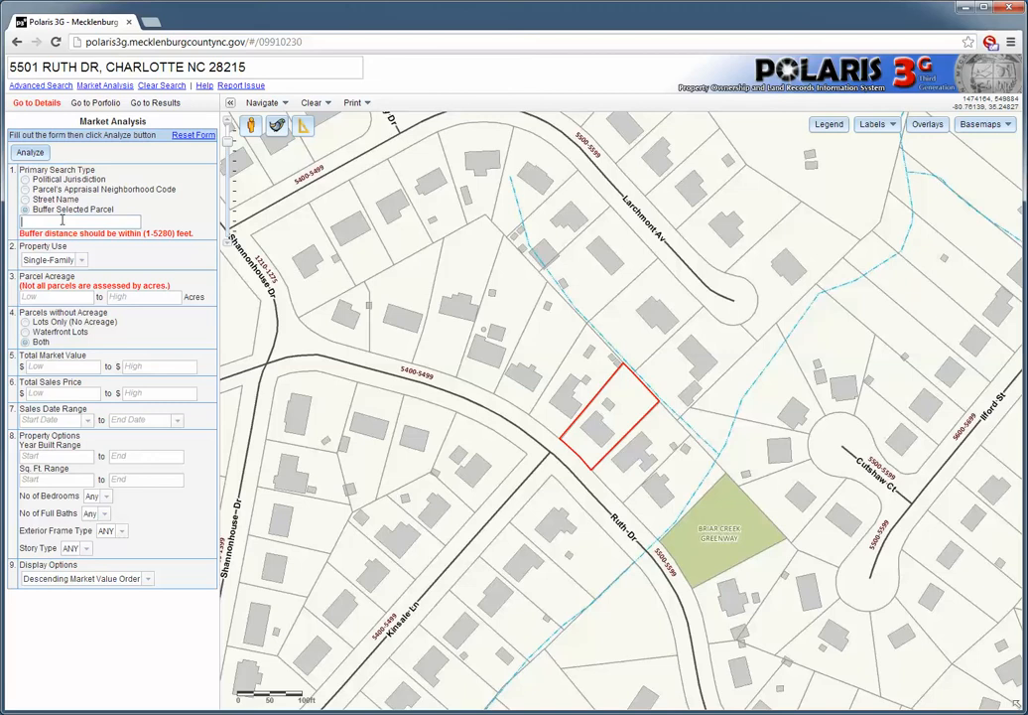
pyautogui.write('2640')
pyautogui.click(81, 260)
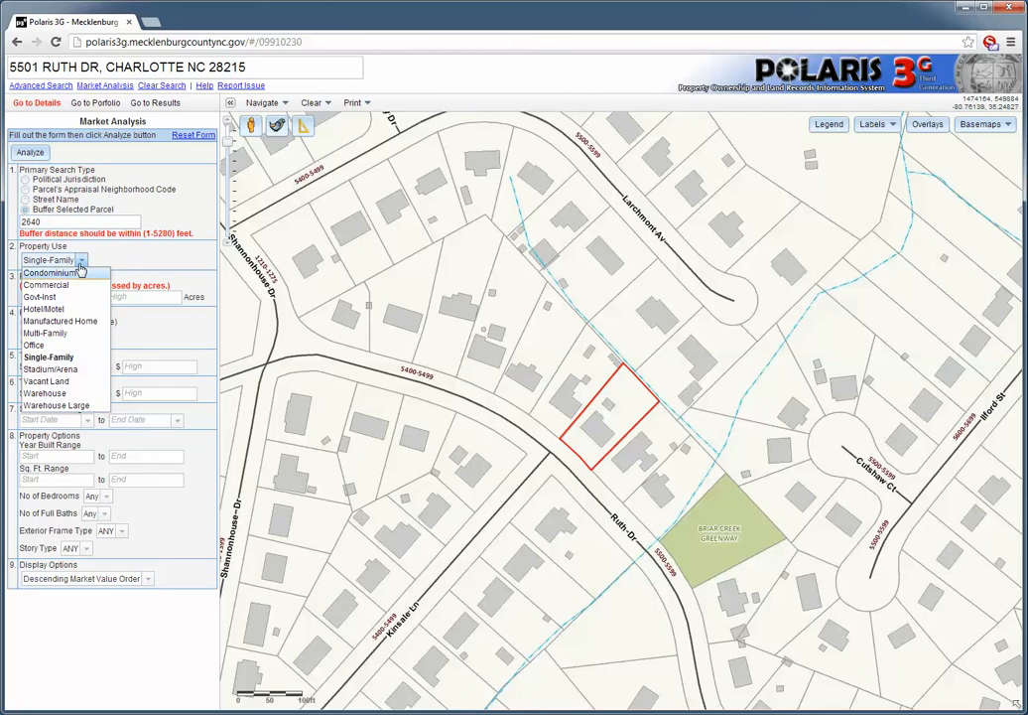
pyautogui.click(78, 362)
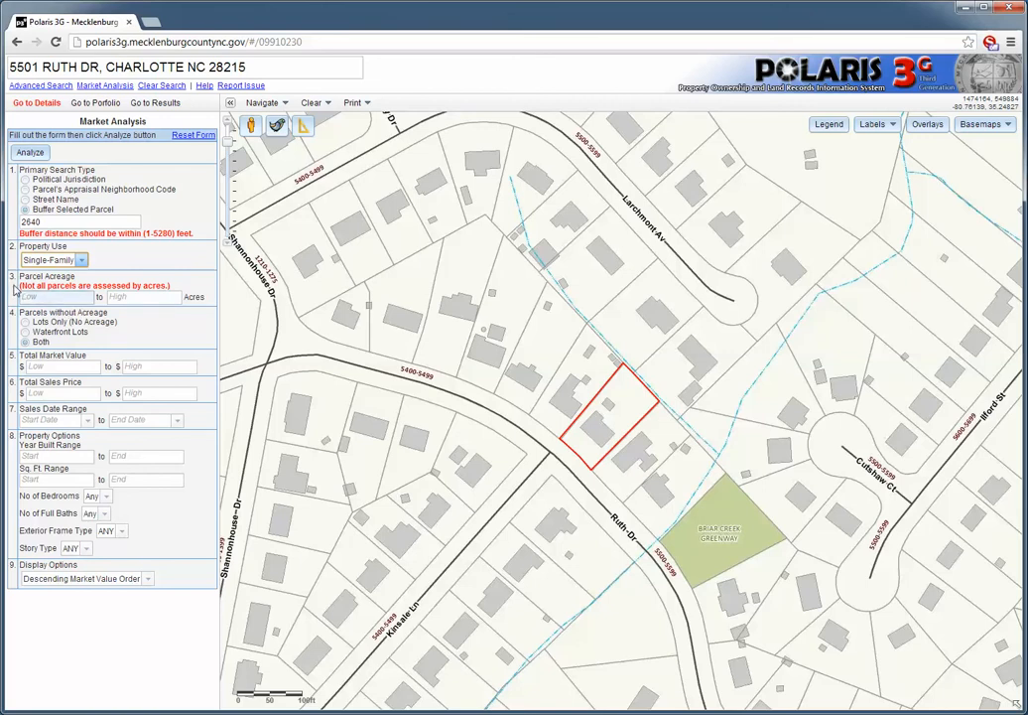
# Set the sales date range to 4/1/2013 through 8/5/2013 and run the market analysis
pyautogui.click(89, 421)
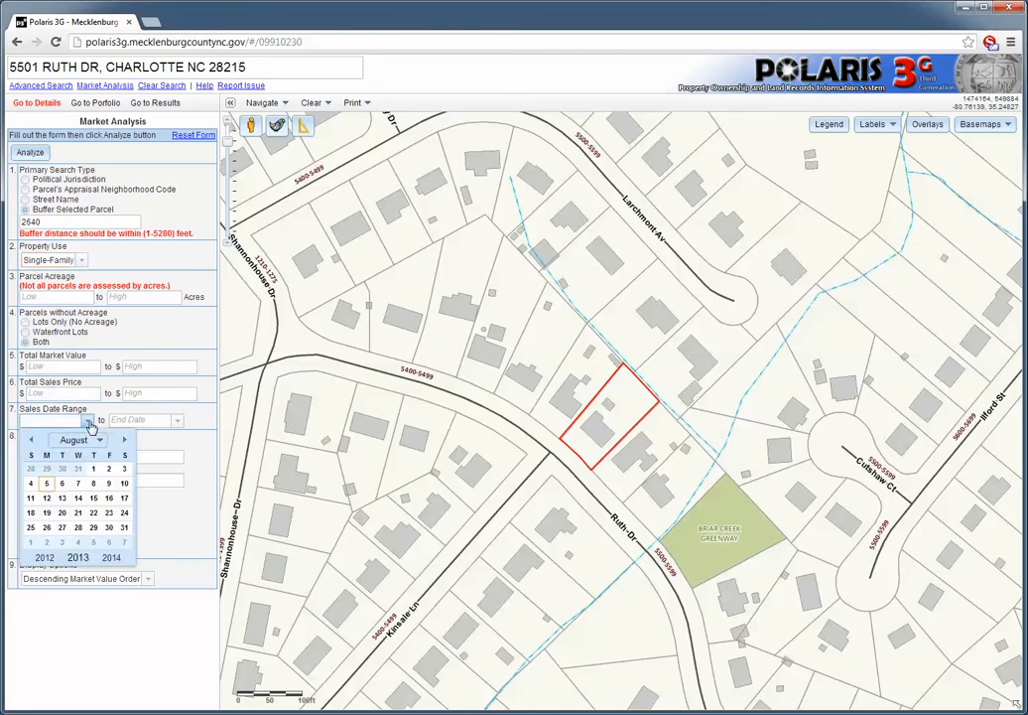
pyautogui.click(32, 443)
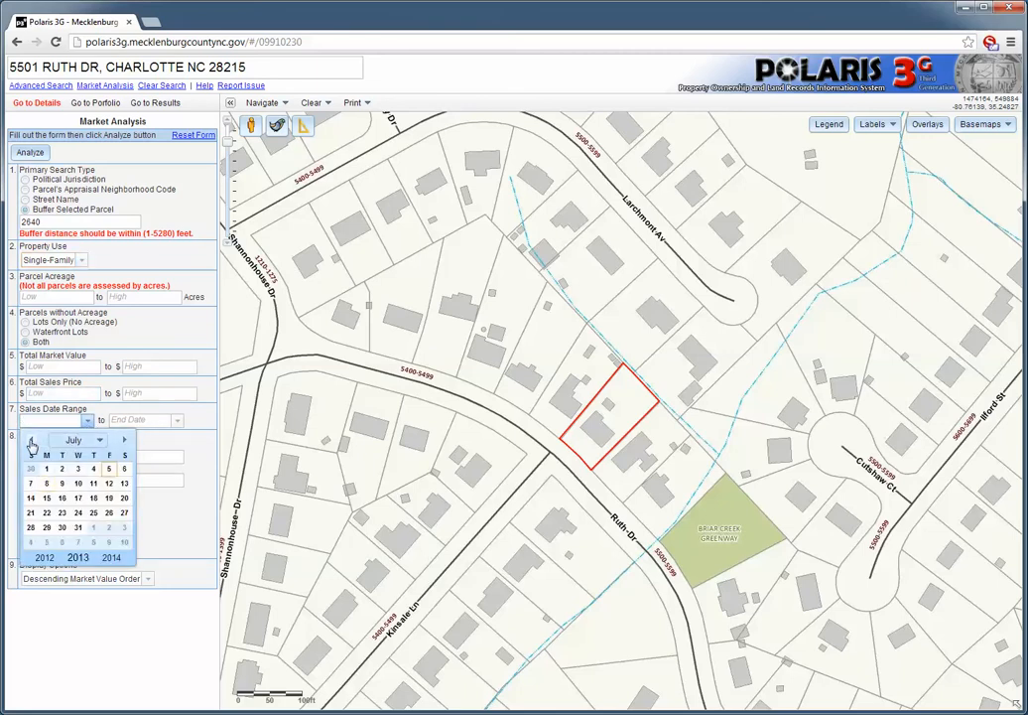
pyautogui.click(32, 443)
pyautogui.click(32, 443)
pyautogui.click(32, 443)
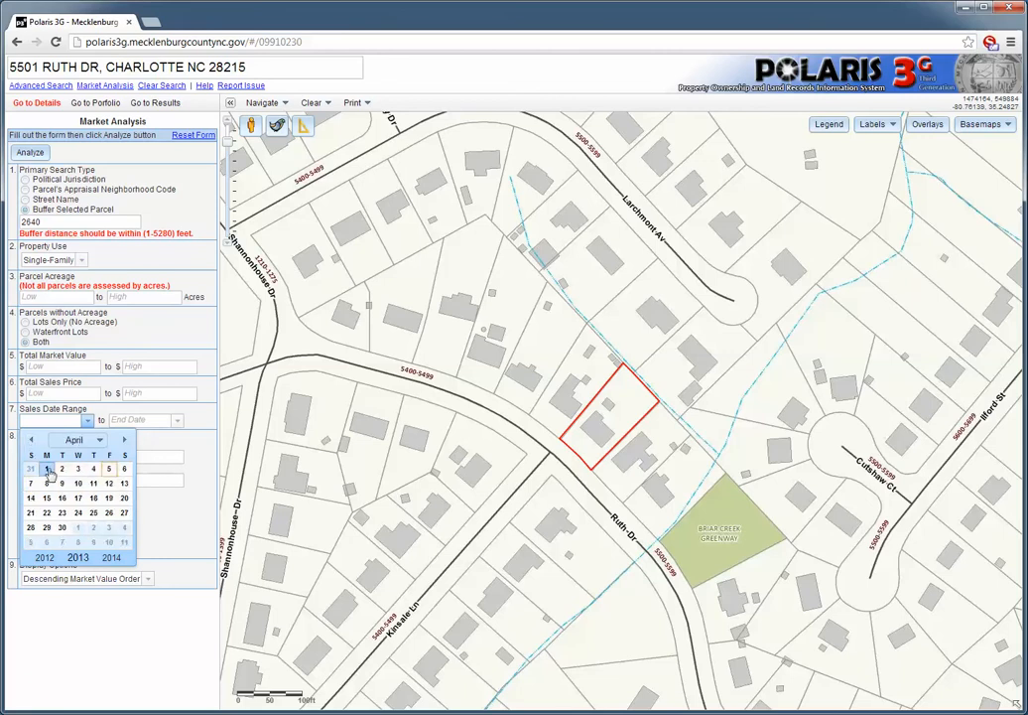
pyautogui.click(47, 469)
pyautogui.click(177, 422)
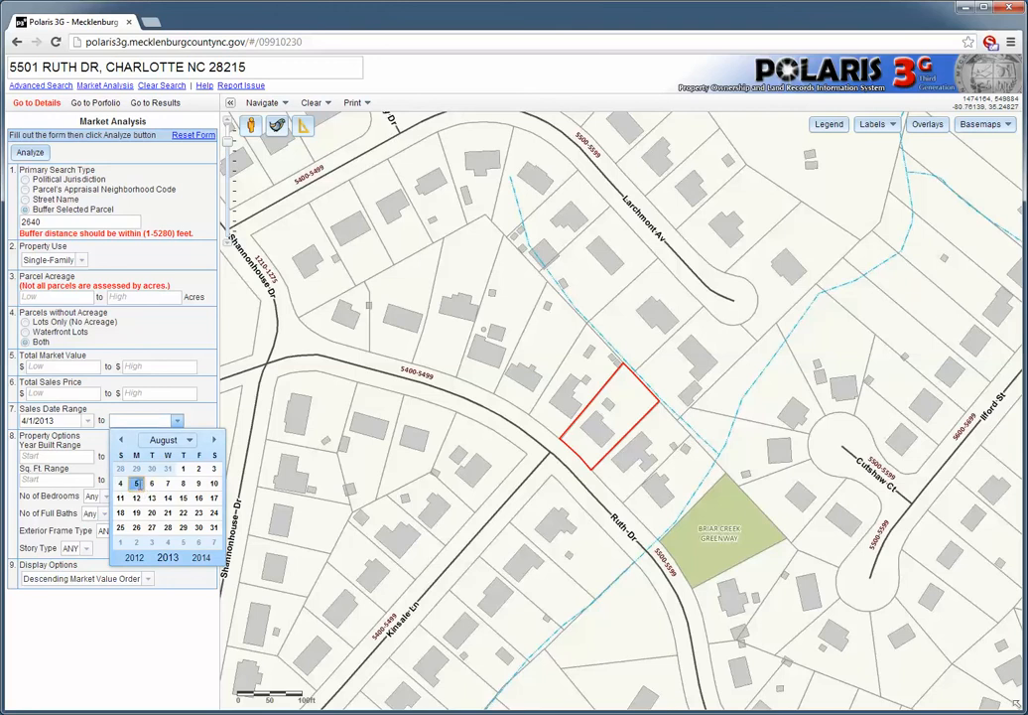
pyautogui.click(136, 484)
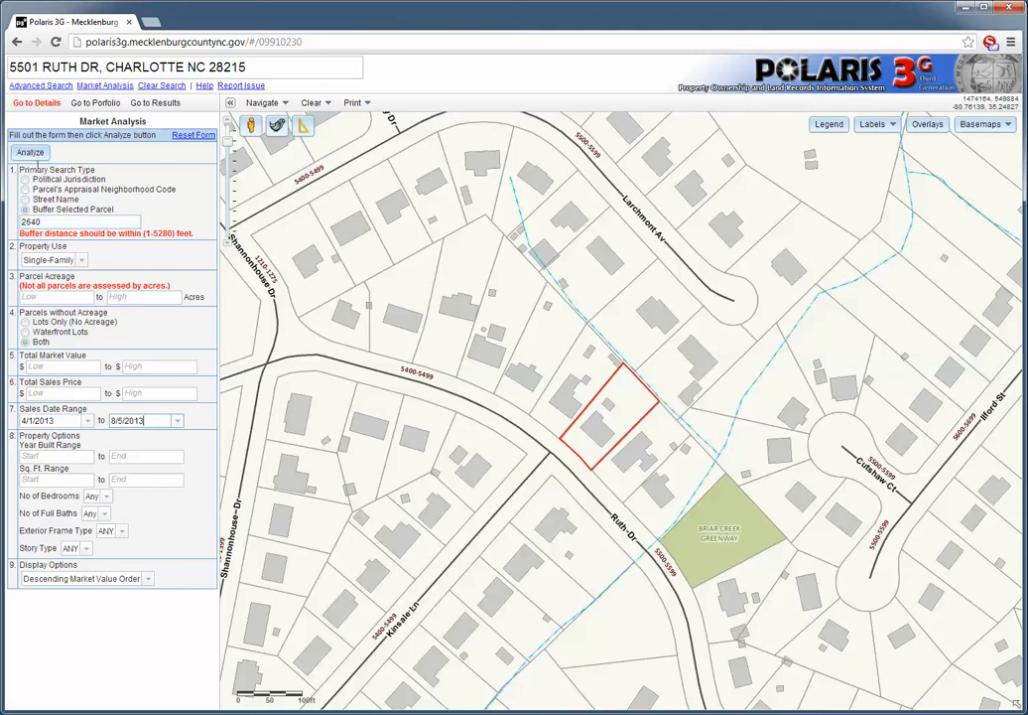
pyautogui.click(30, 153)
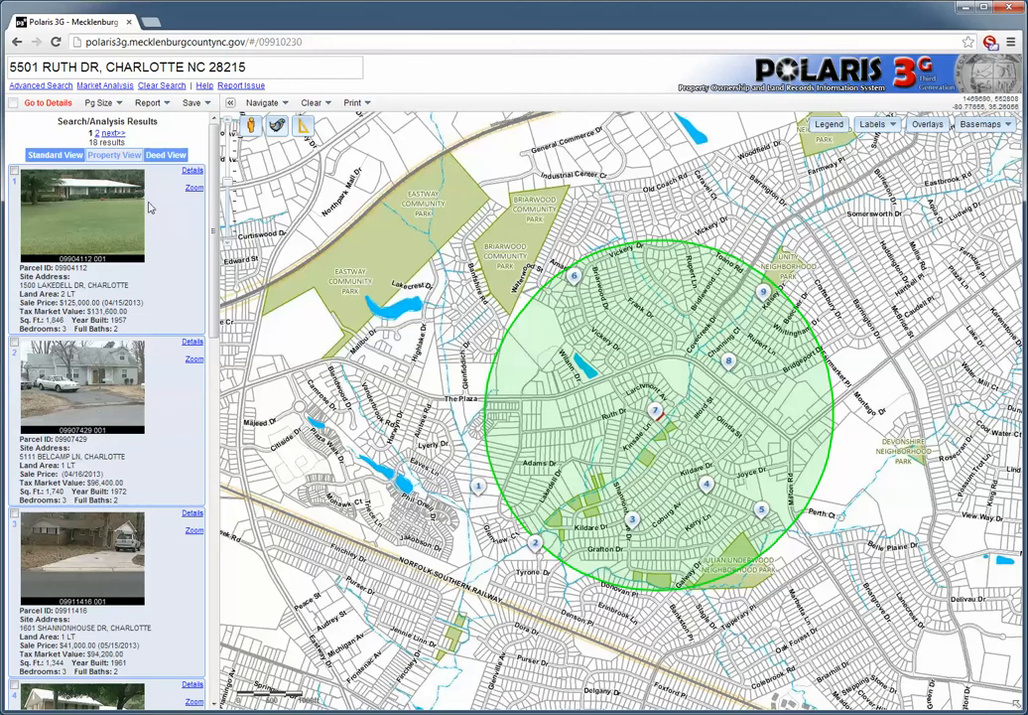
# Set the analysis results page size to 18 results and look through the property list
pyautogui.click(102, 106)
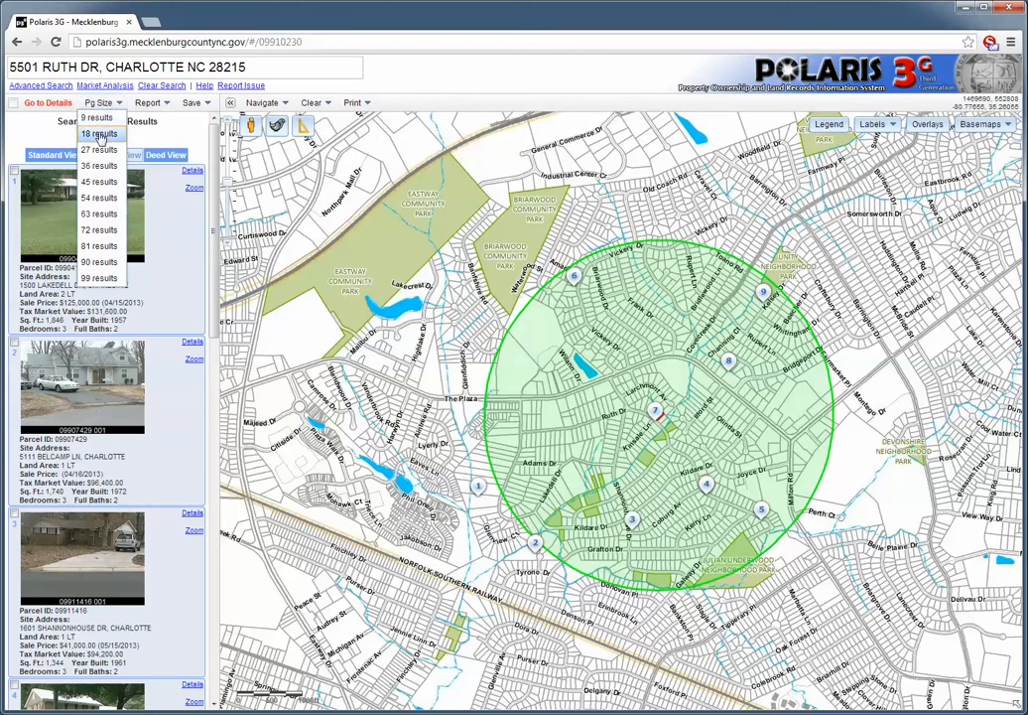
pyautogui.click(98, 134)
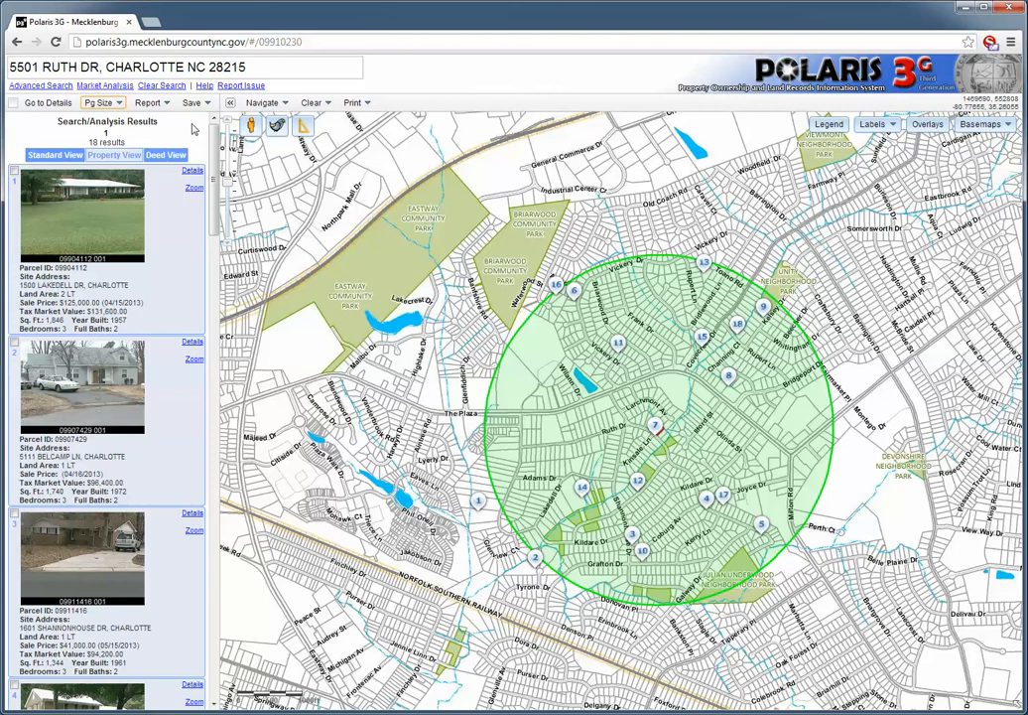
pyautogui.moveTo(213, 209); pyautogui.dragTo(209, 124)
# Generate the Property Information Report as a PDF for the analysis results, look through it and close it
pyautogui.click(149, 103)
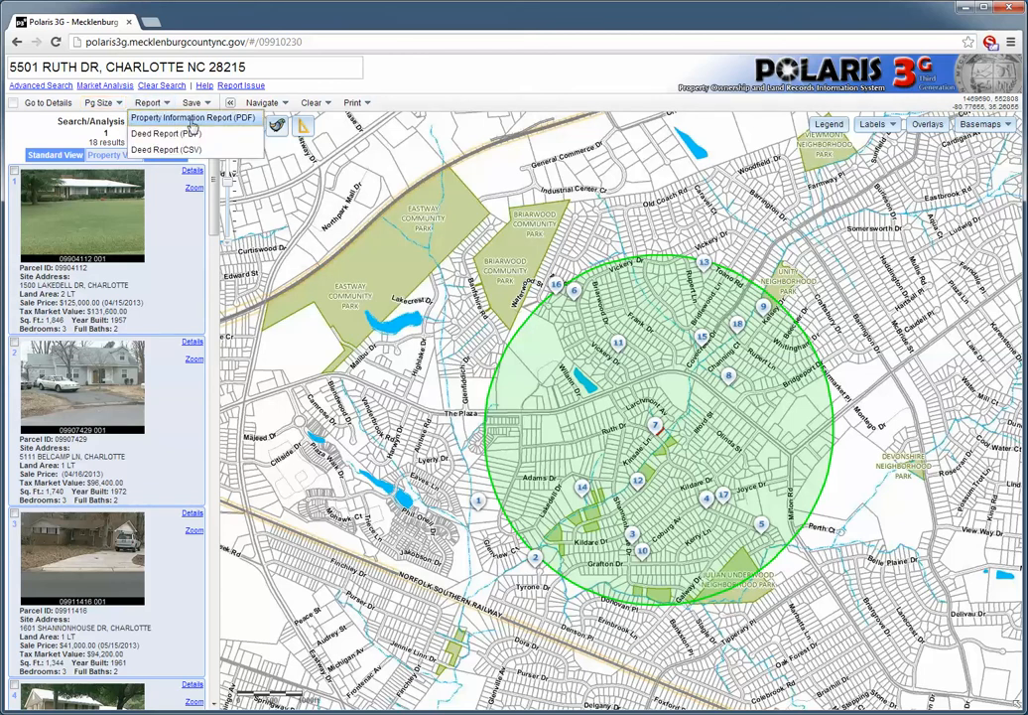
pyautogui.click(189, 121)
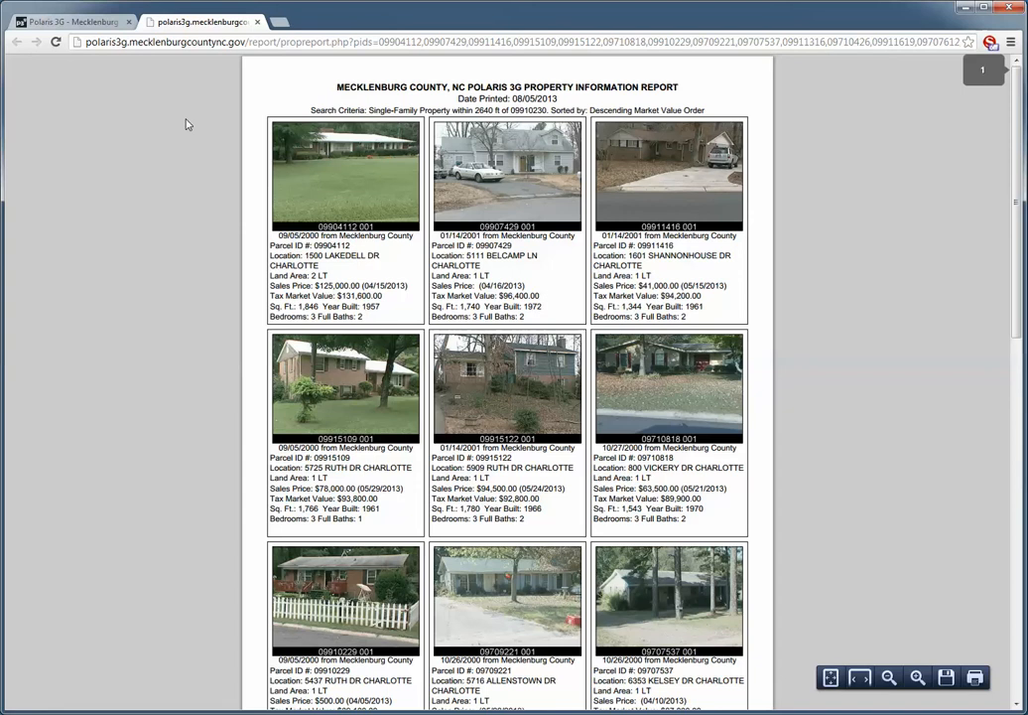
pyautogui.click(1016, 643)
pyautogui.click(1016, 643)
pyautogui.moveTo(1016, 643); pyautogui.dragTo(1018, 204)
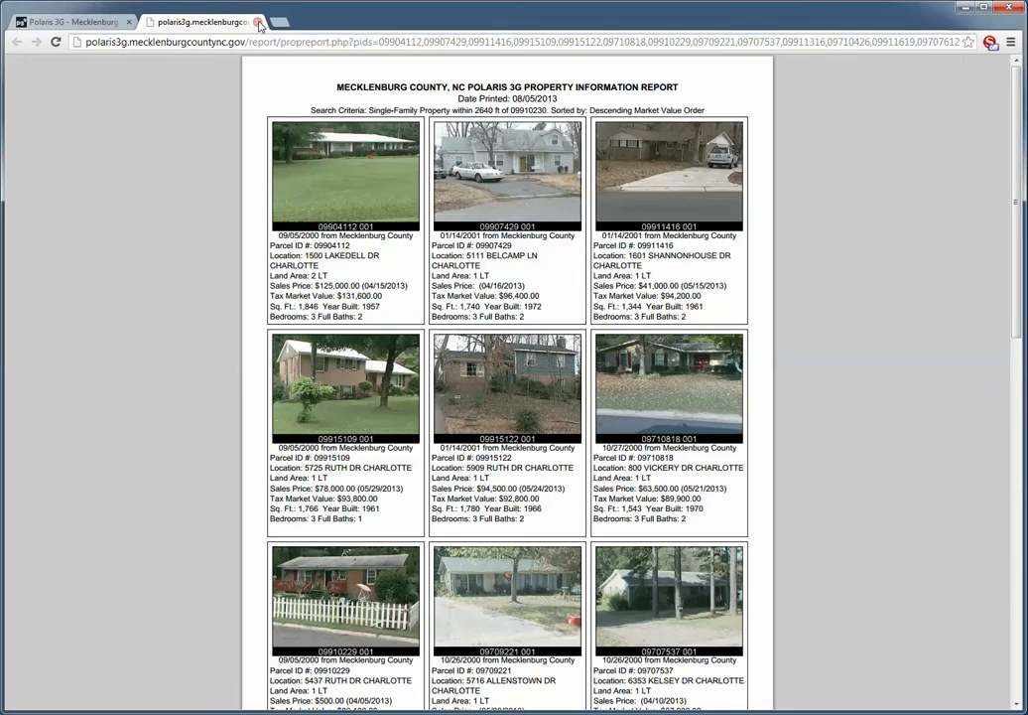
pyautogui.click(259, 23)
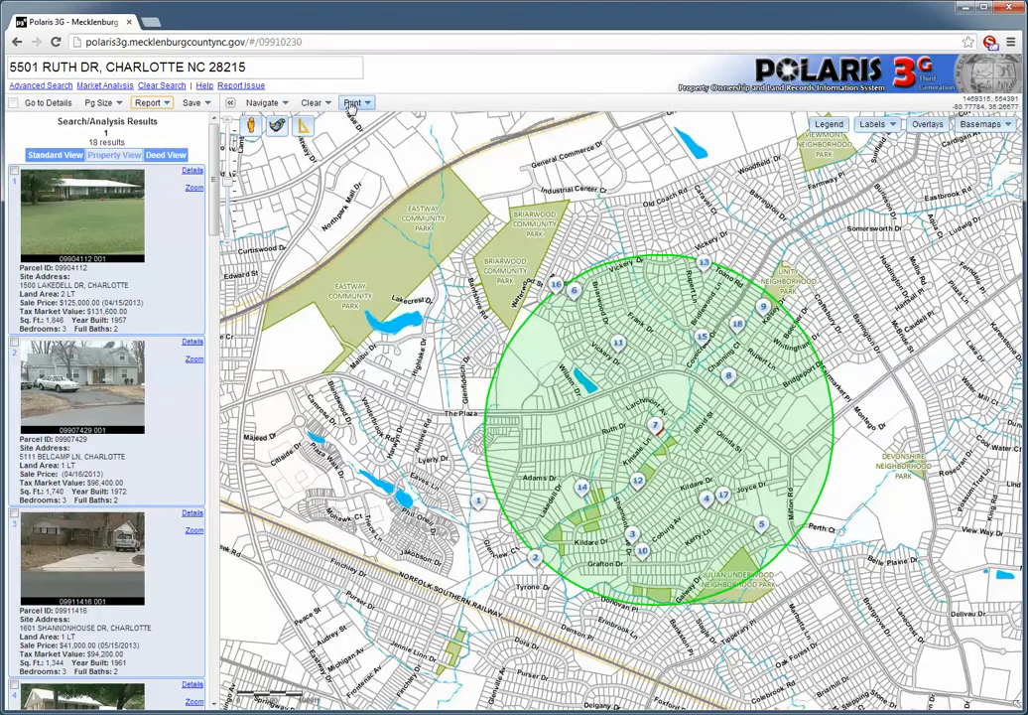
# Create a printable Landscape 11 x 8.5 map titled "My sales", open the resulting PDF and close it
pyautogui.click(352, 104)
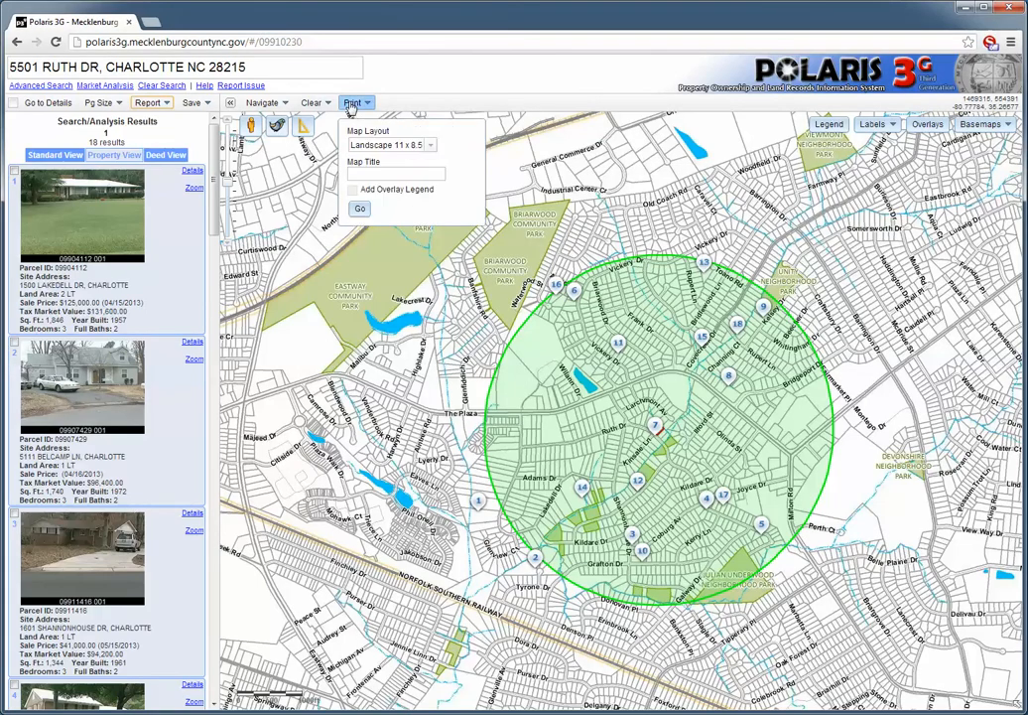
pyautogui.click(430, 146)
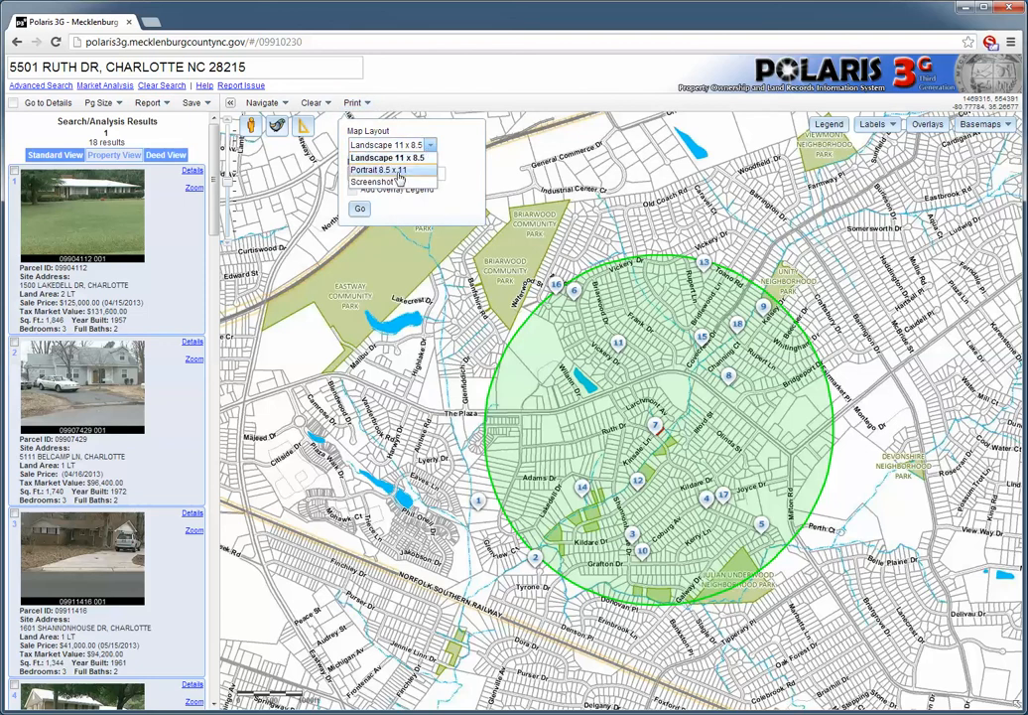
pyautogui.click(407, 133)
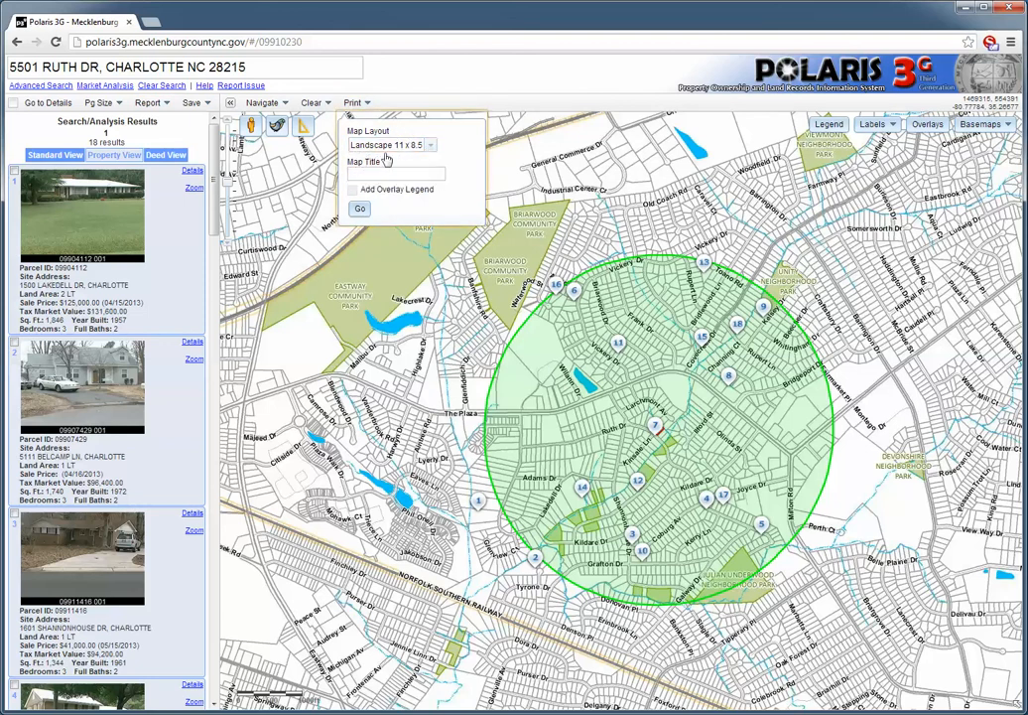
pyautogui.click(359, 173)
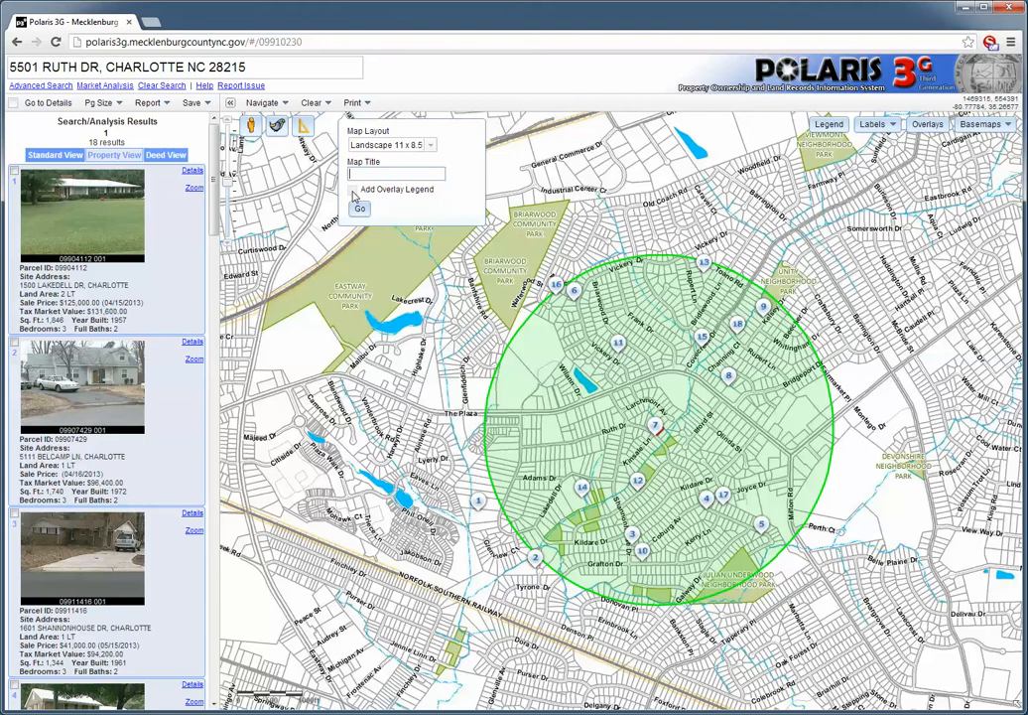
pyautogui.write('My sales')
pyautogui.click(360, 210)
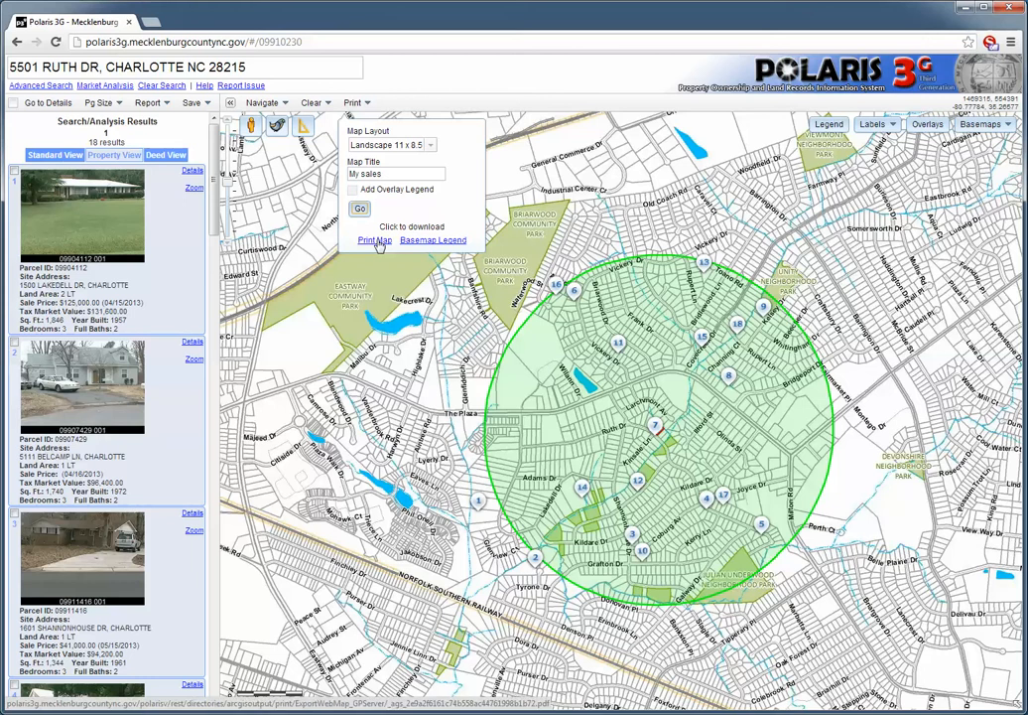
pyautogui.click(376, 241)
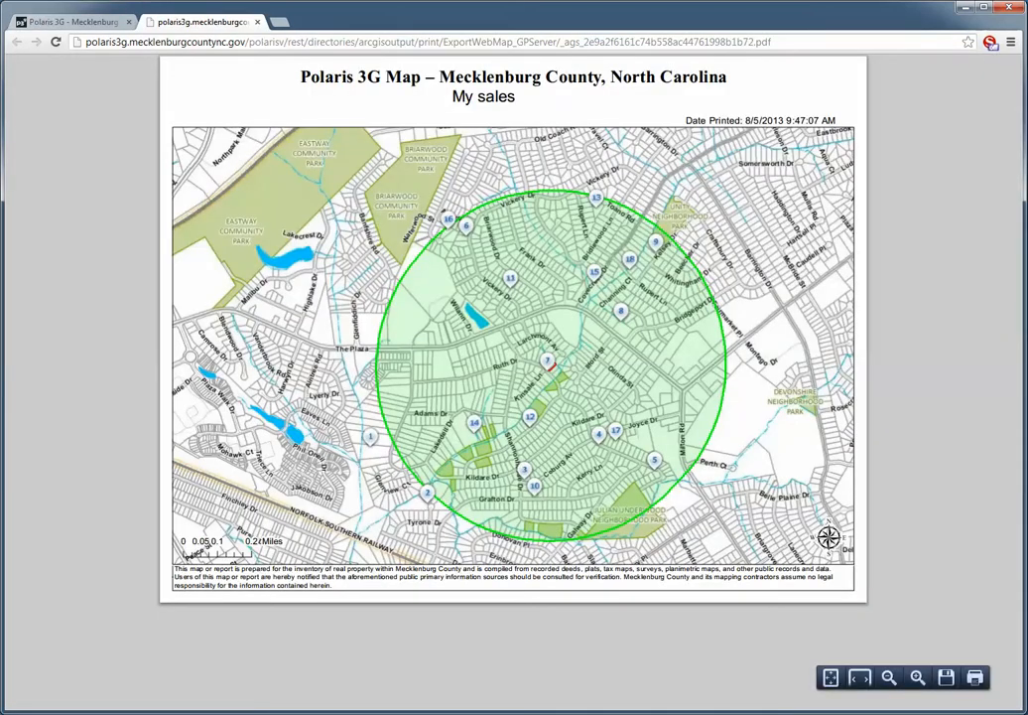
pyautogui.click(260, 21)
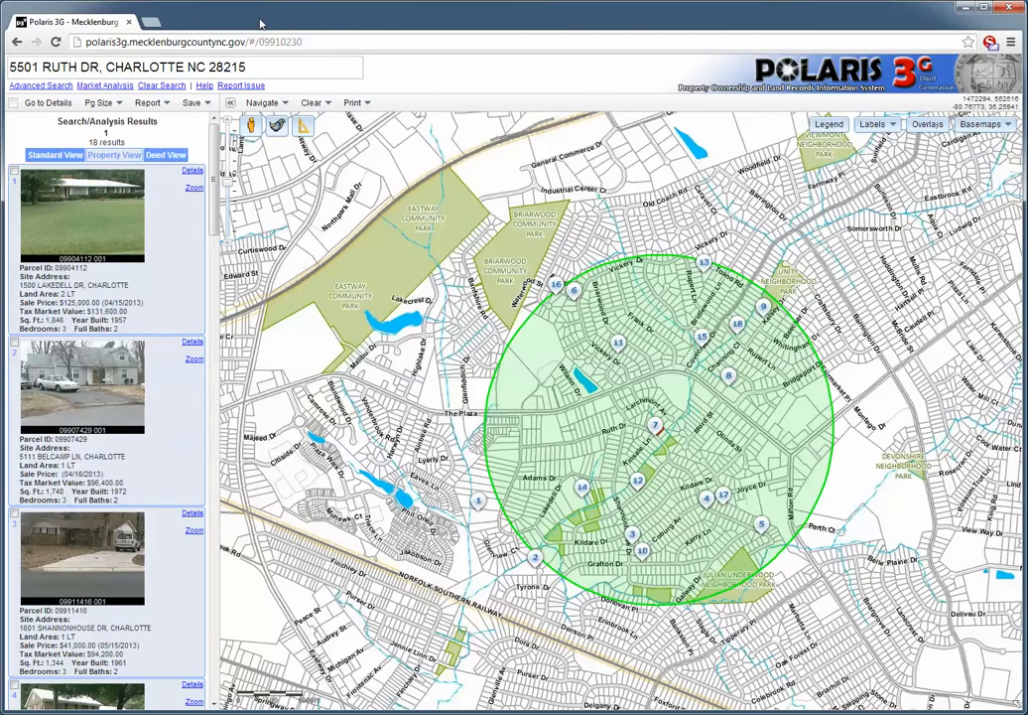
# Generate the Deed Report as a PDF for the analysis results, view it and close it
pyautogui.click(150, 103)
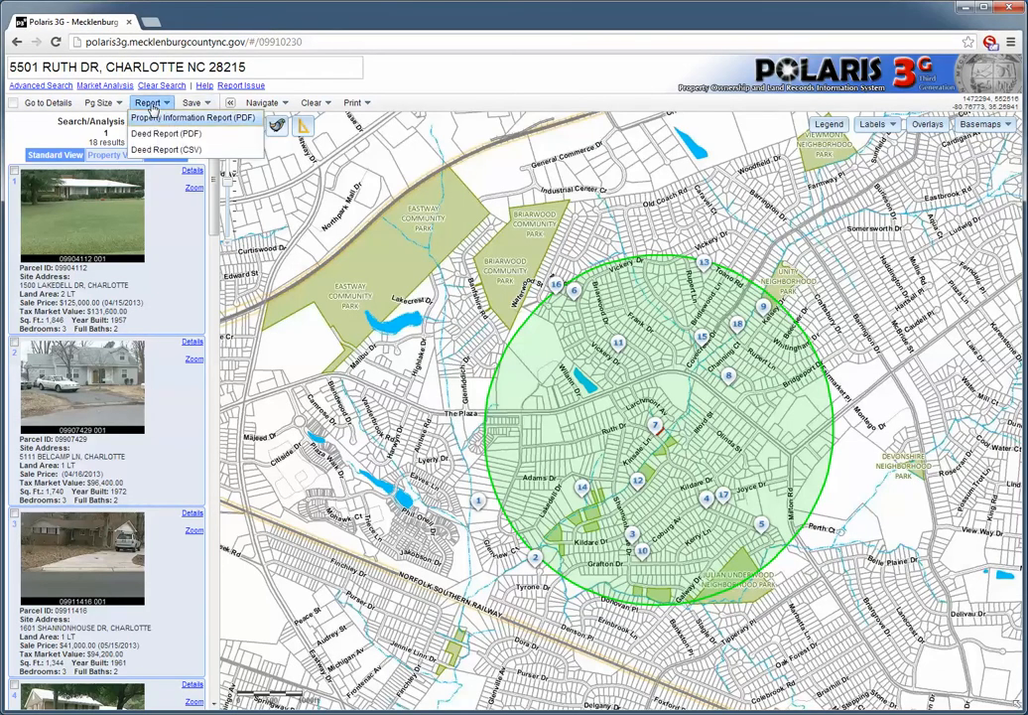
pyautogui.click(164, 134)
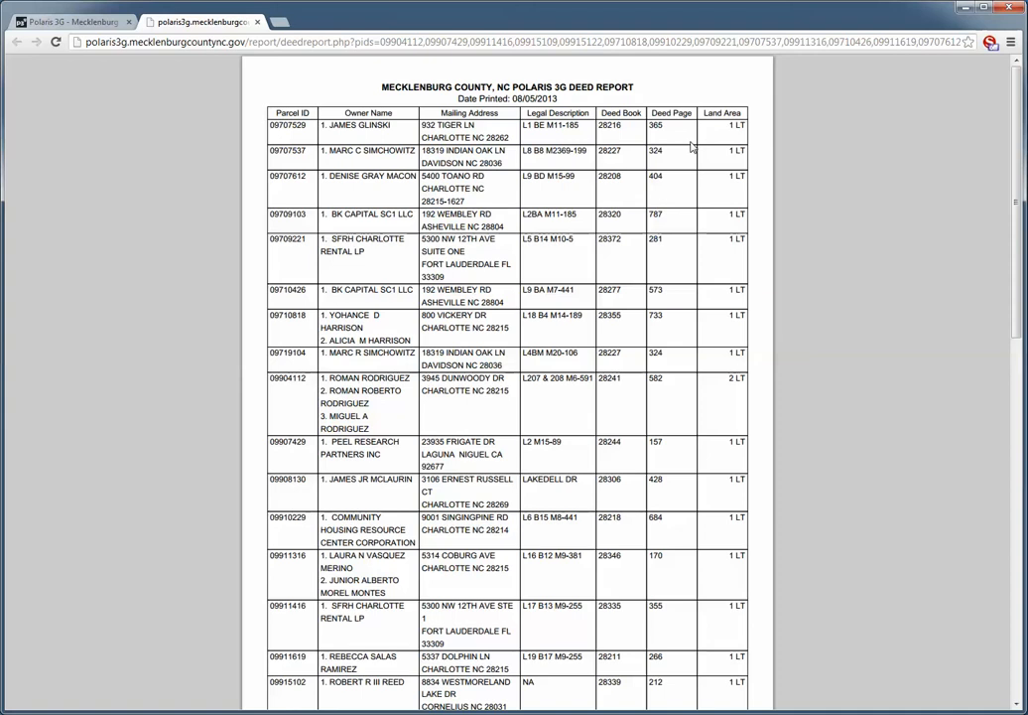
pyautogui.click(259, 23)
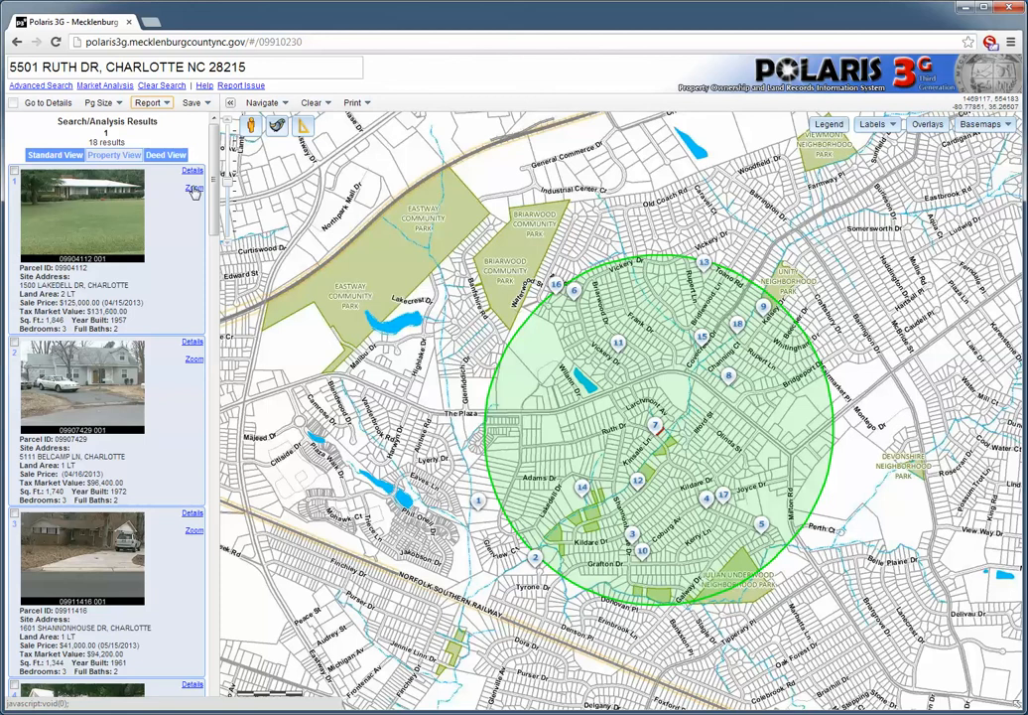
# Rerun the market analysis with a square footage range of 1700 to 1900 and view the whole buffer area on the map
pyautogui.click(105, 86)
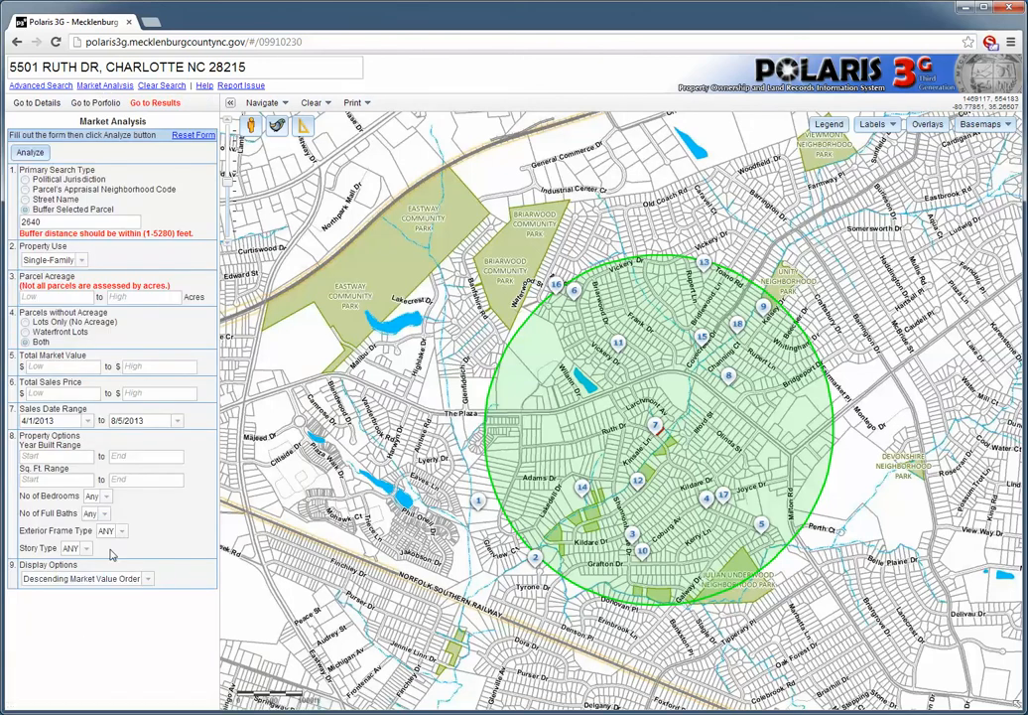
pyautogui.click(35, 480)
pyautogui.write('1700')
pyautogui.click(135, 478)
pyautogui.write('1900')
pyautogui.click(30, 152)
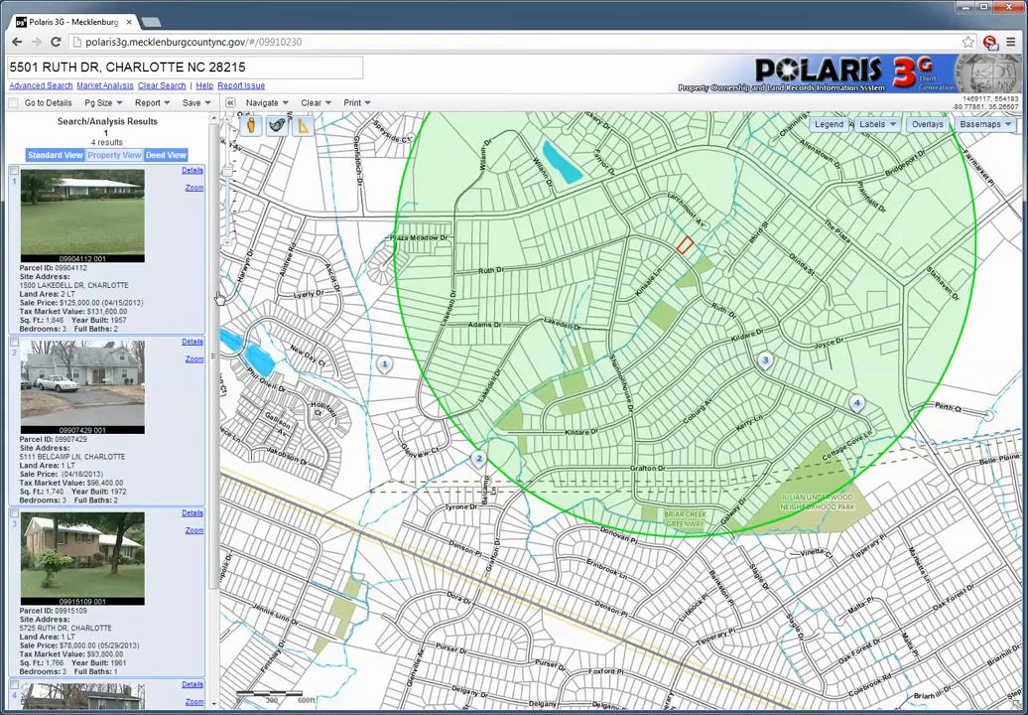
pyautogui.scroll(-1, 498, 315)
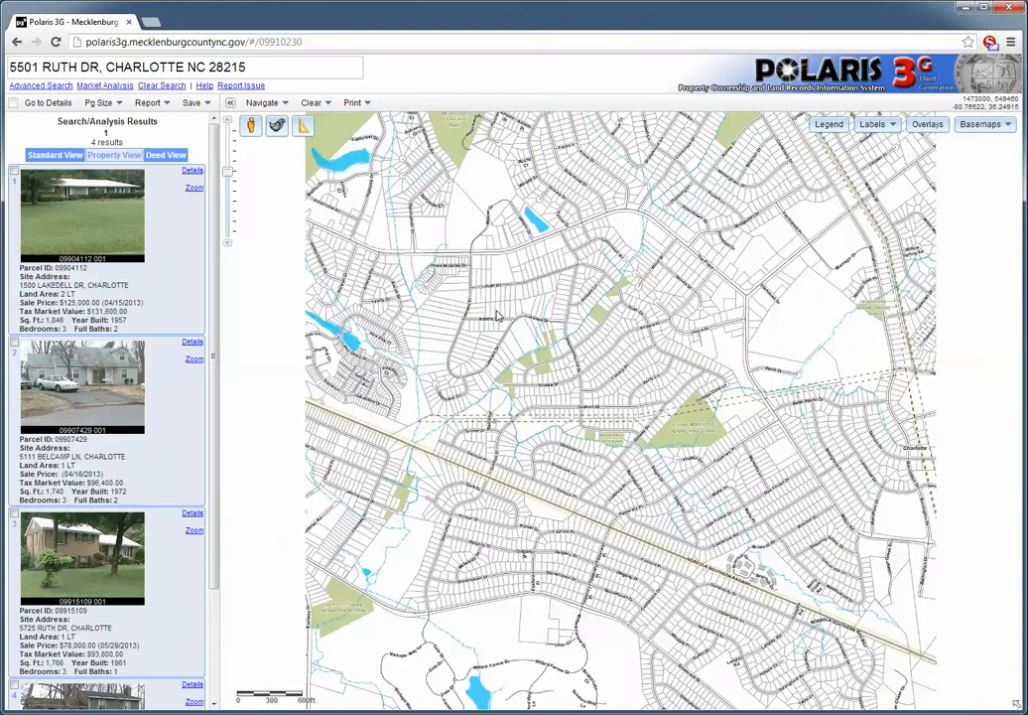
pyautogui.moveTo(546, 266); pyautogui.dragTo(539, 392)
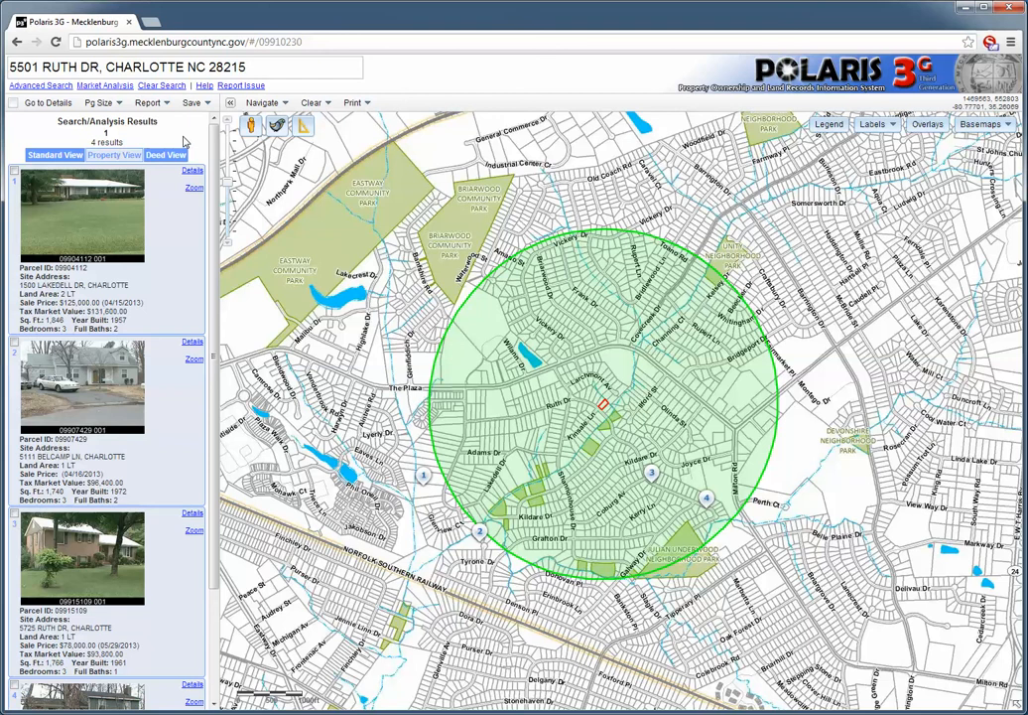
# Recheck the market analysis form, return to the results and select all four listed properties
pyautogui.click(105, 85)
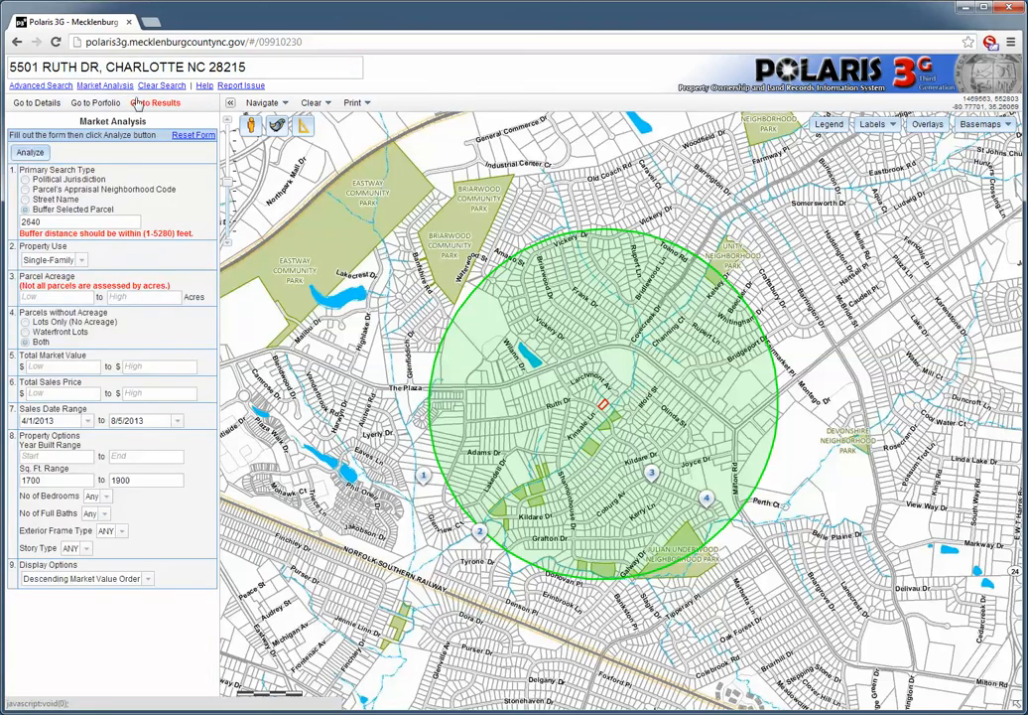
pyautogui.click(144, 104)
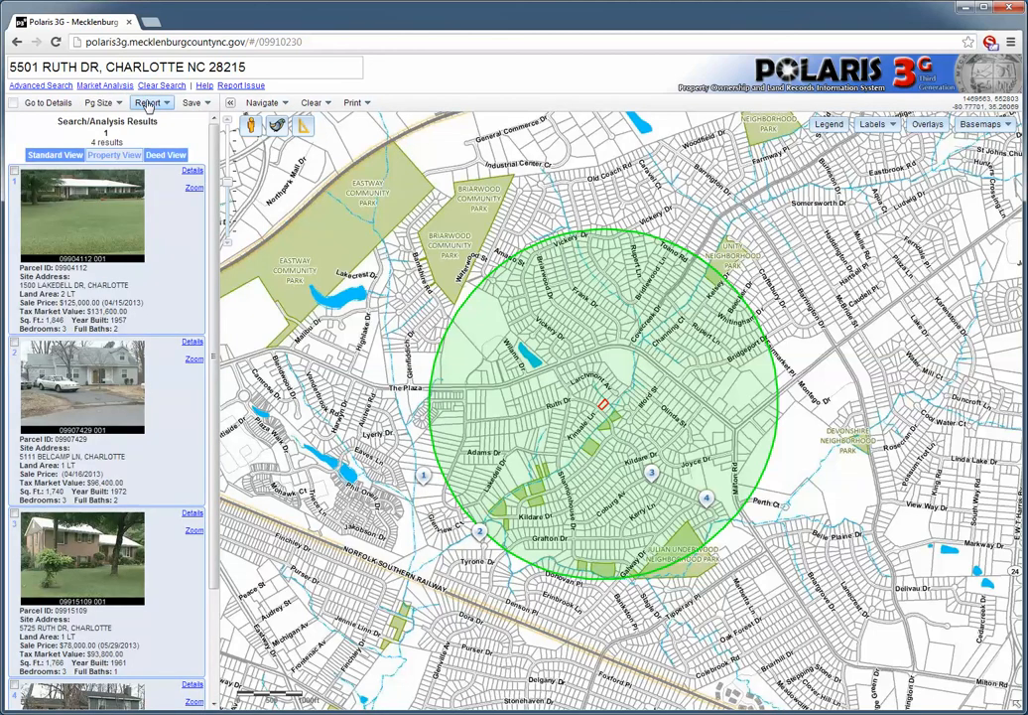
pyautogui.click(14, 171)
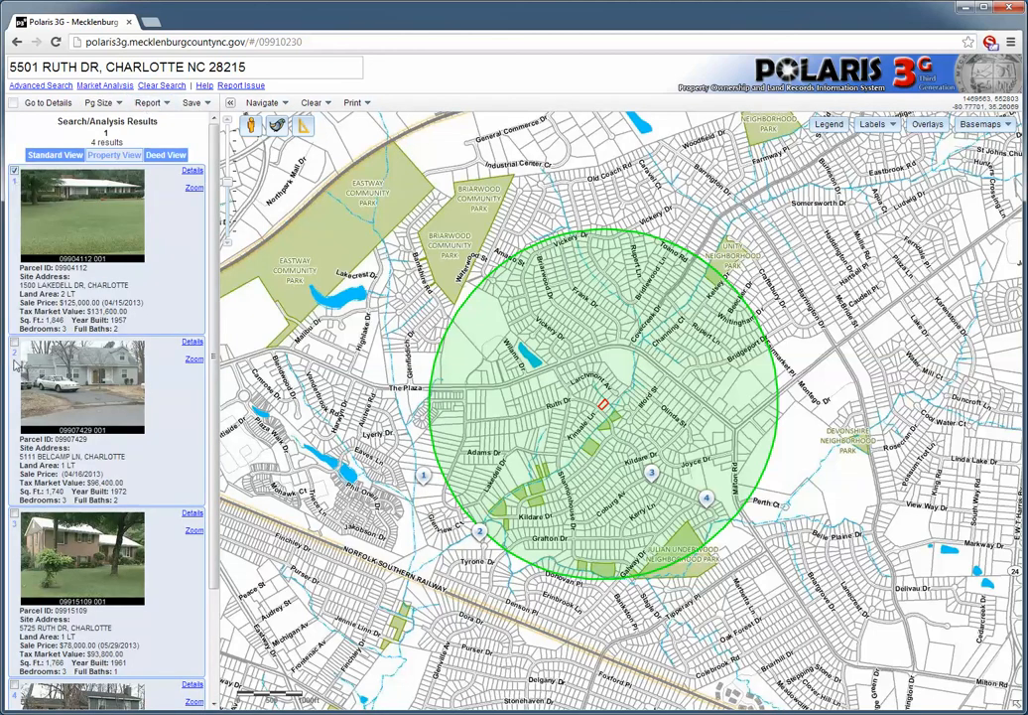
pyautogui.click(14, 342)
pyautogui.click(14, 517)
pyautogui.scroll(-2, 119, 596)
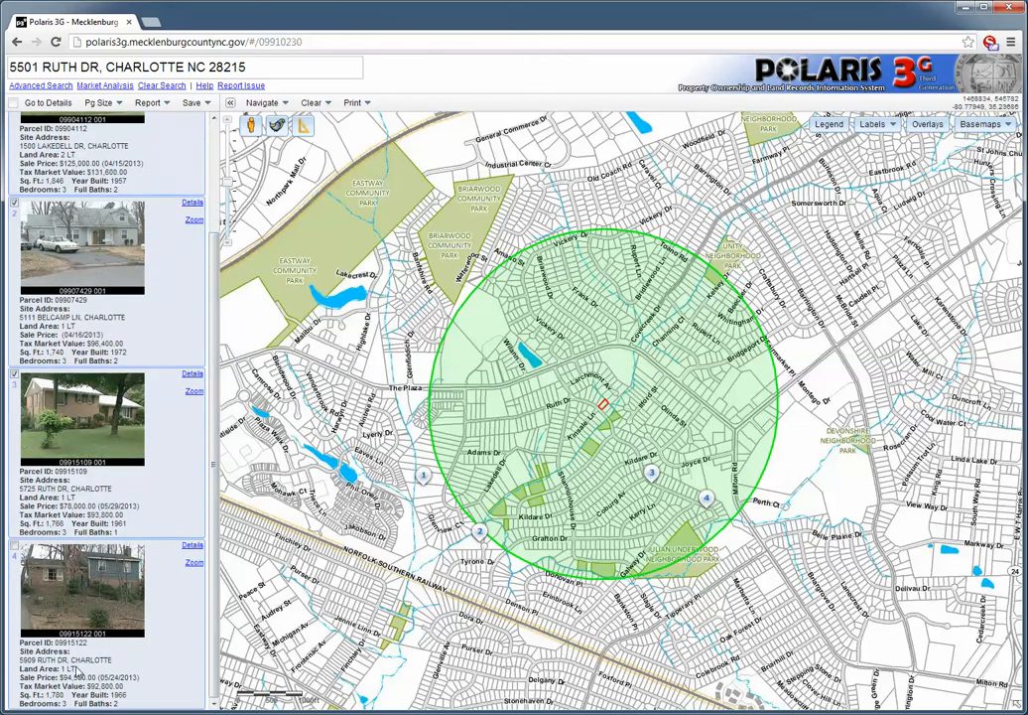
pyautogui.click(14, 544)
pyautogui.scroll(3, 174, 367)
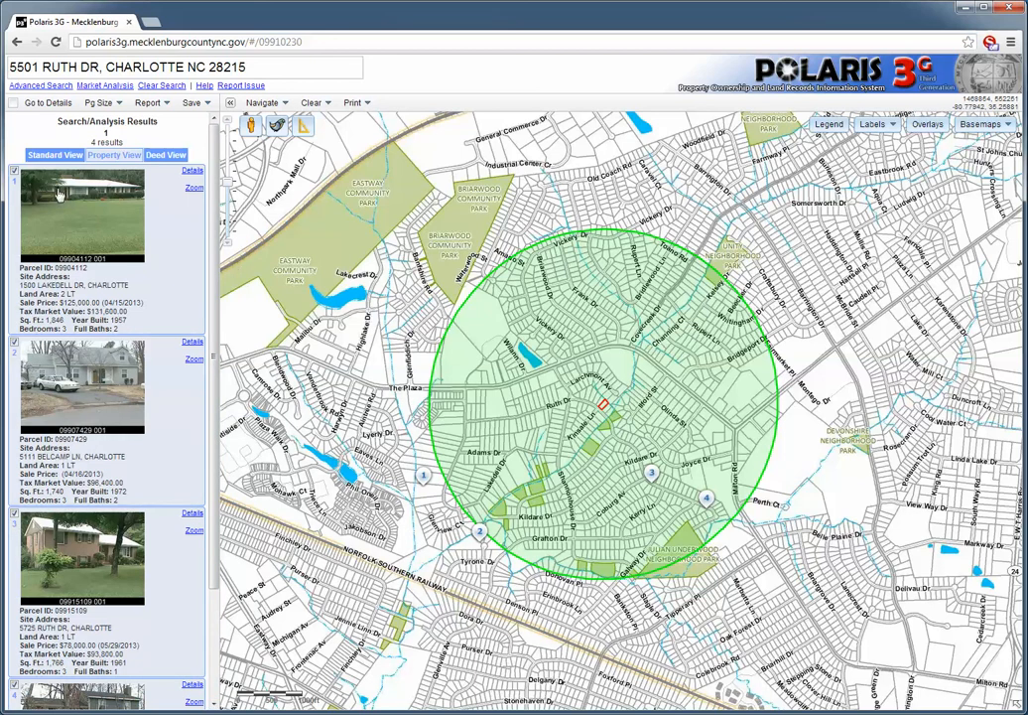
# Save the selected results to a new portfolio named "My sales comparison" and display that portfolio
pyautogui.click(191, 105)
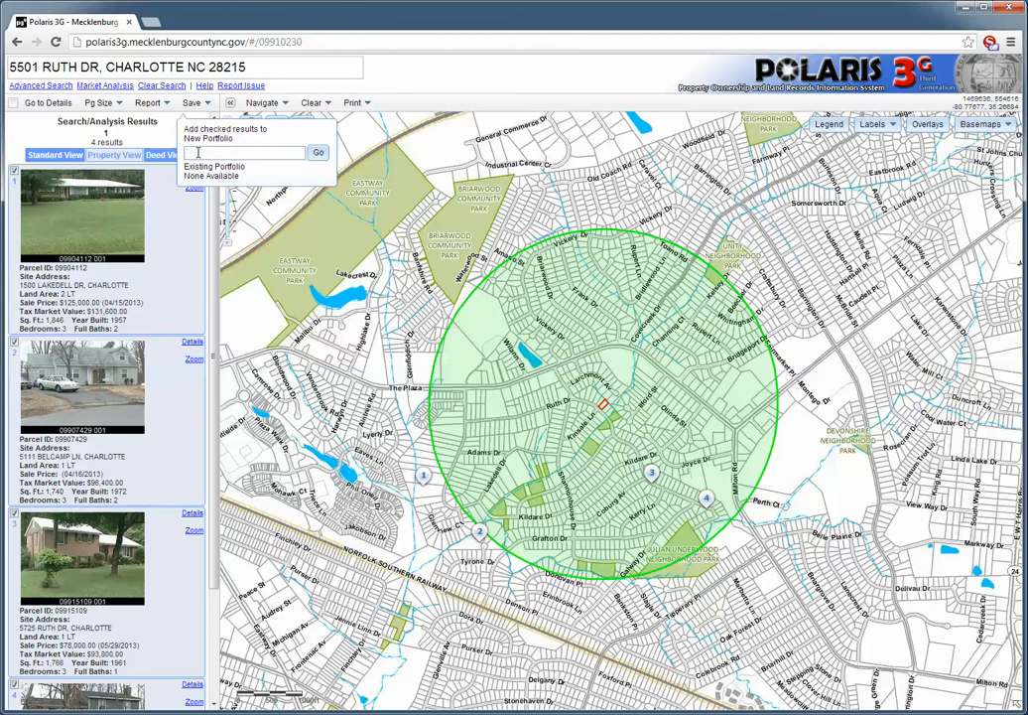
pyautogui.write('My Sales comparison')
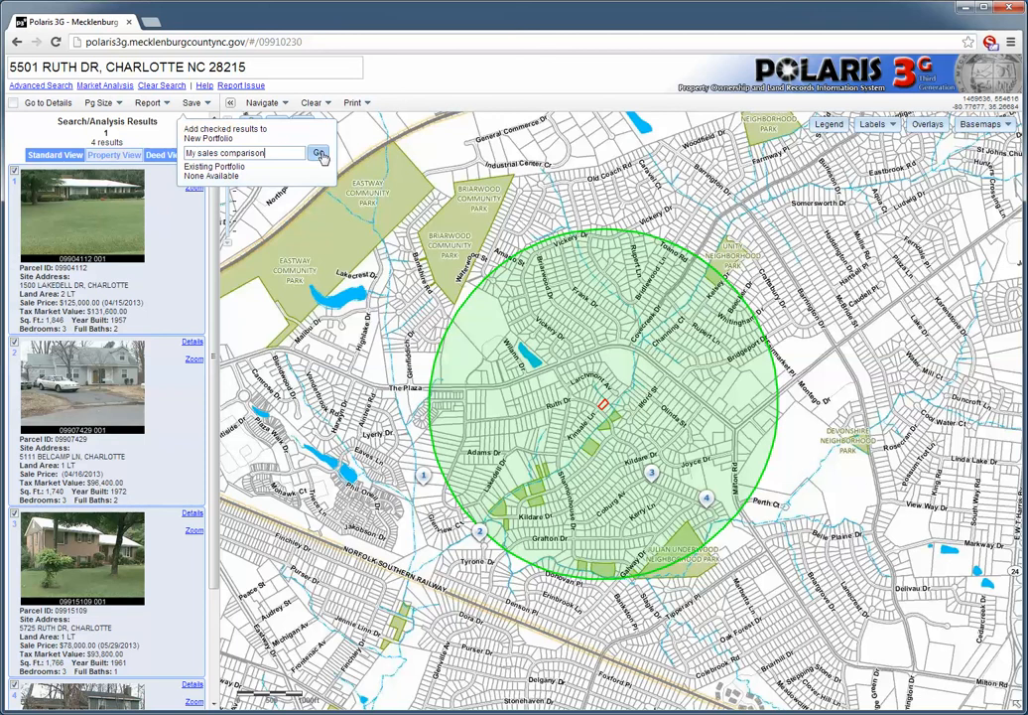
pyautogui.click(319, 153)
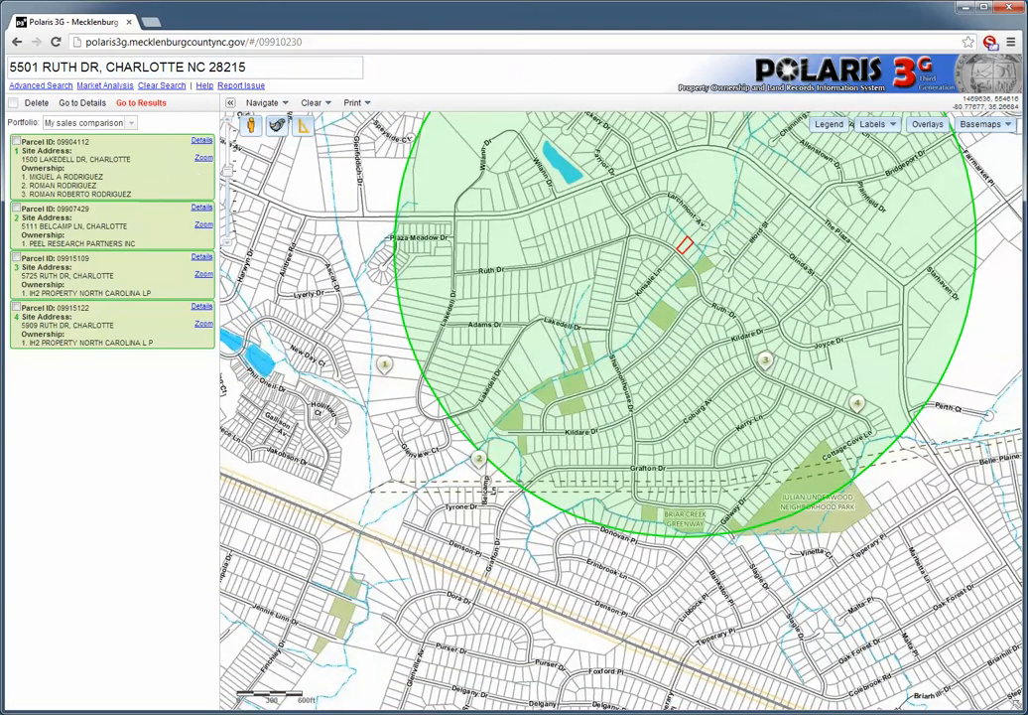
pyautogui.click(131, 123)
pyautogui.click(125, 136)
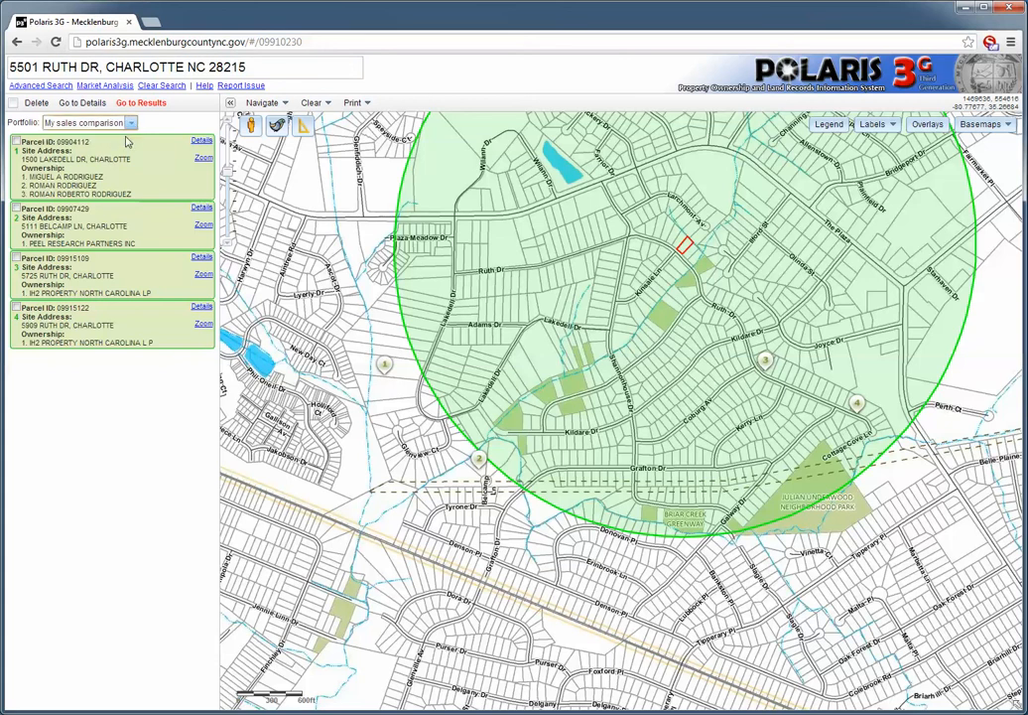
pyautogui.click(159, 87)
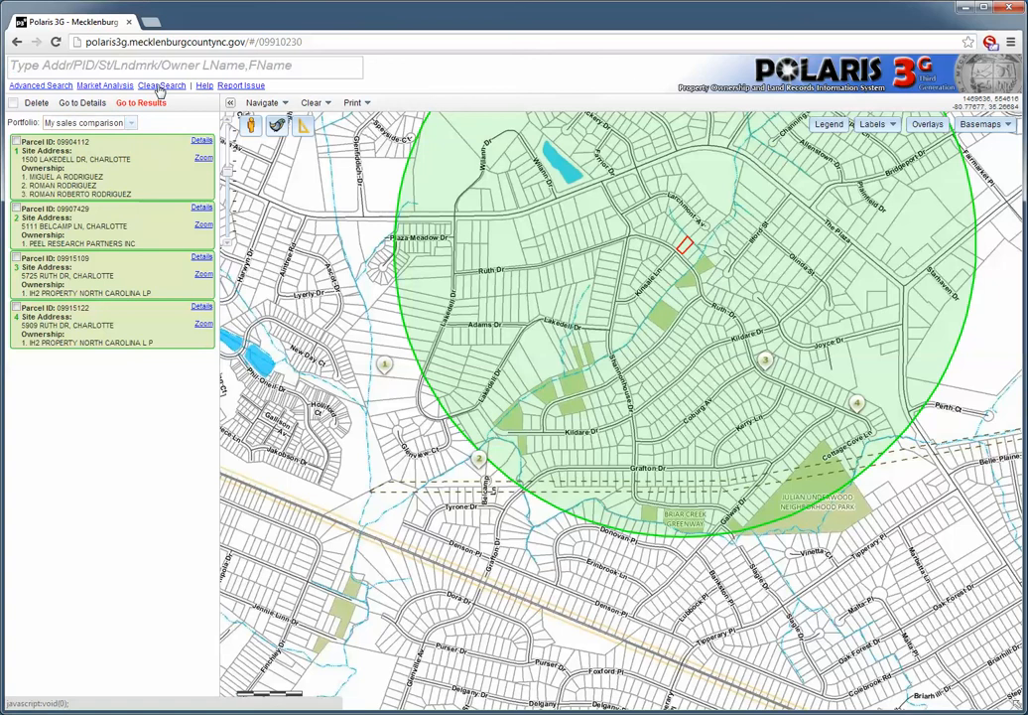
pyautogui.click(114, 68)
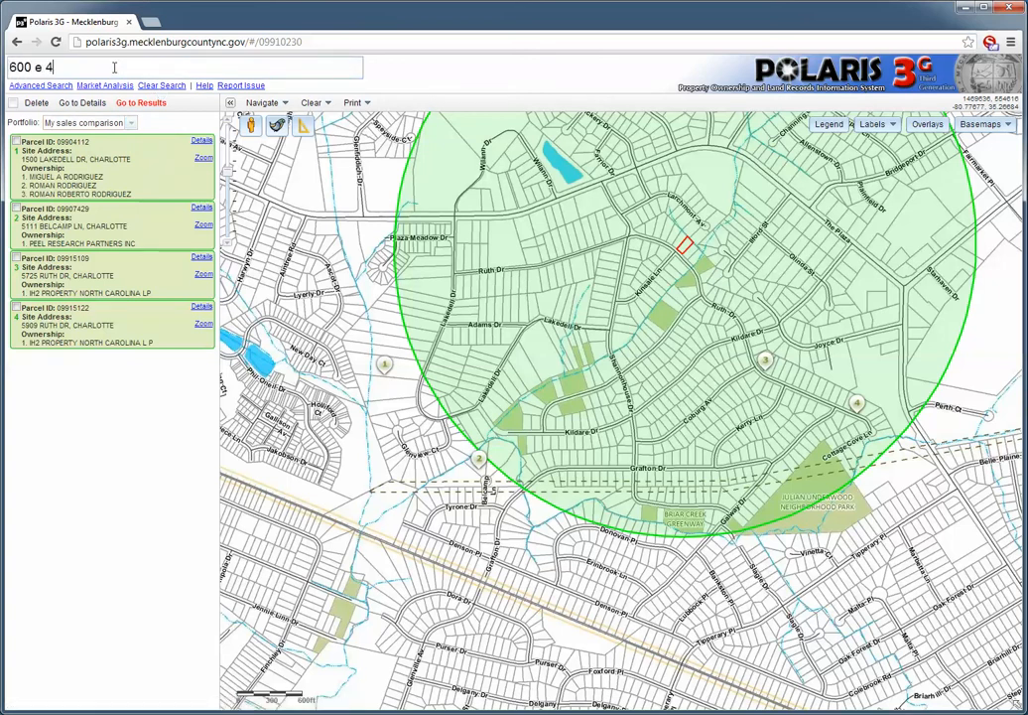
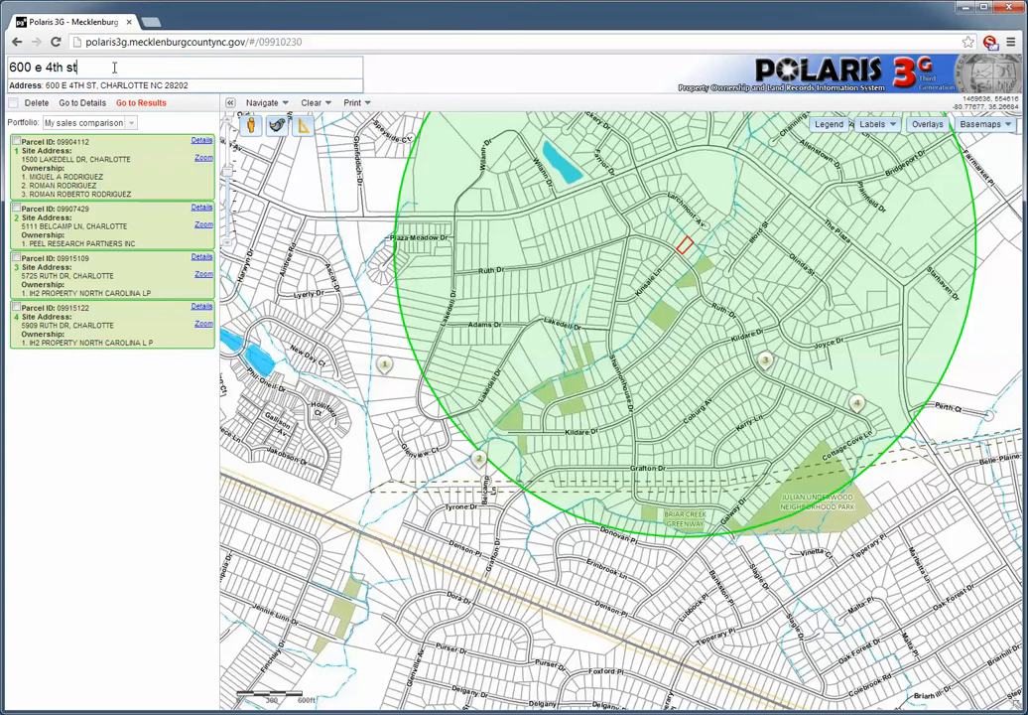
pyautogui.click(111, 88)
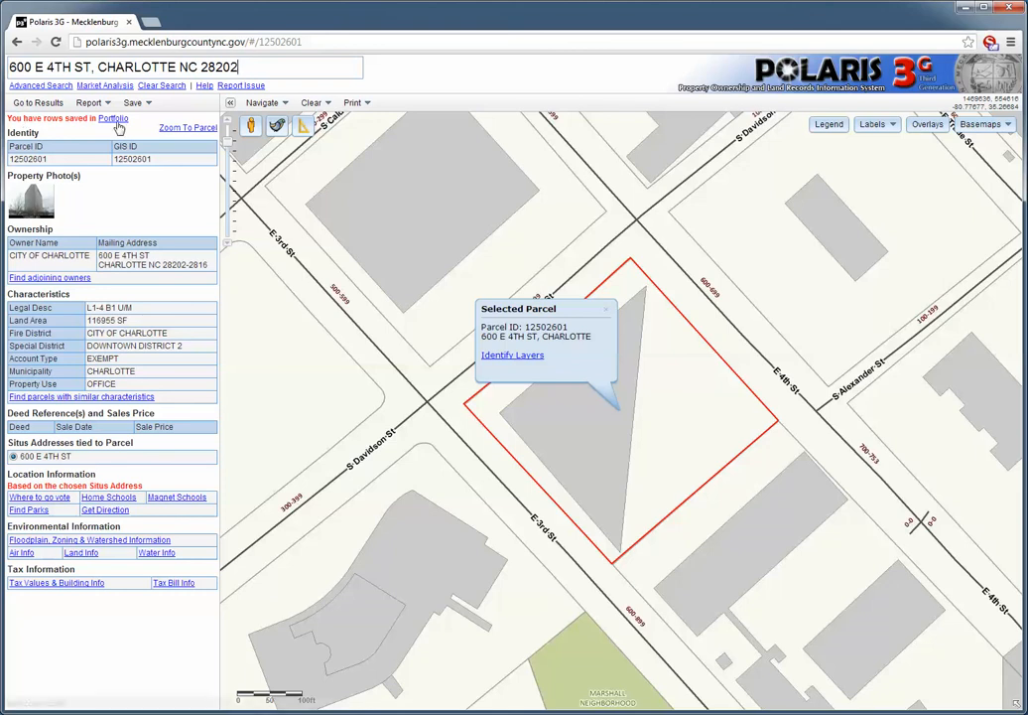
# View the saved portfolio and its list of available portfolios, and return to the parcel details
pyautogui.click(115, 119)
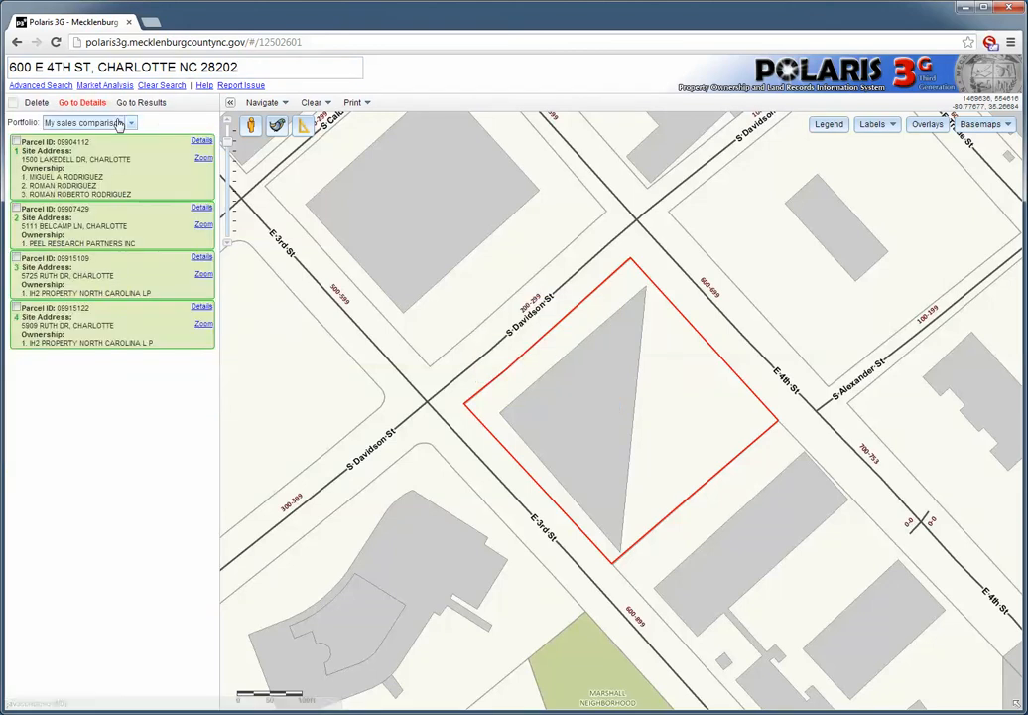
pyautogui.click(132, 124)
pyautogui.click(132, 125)
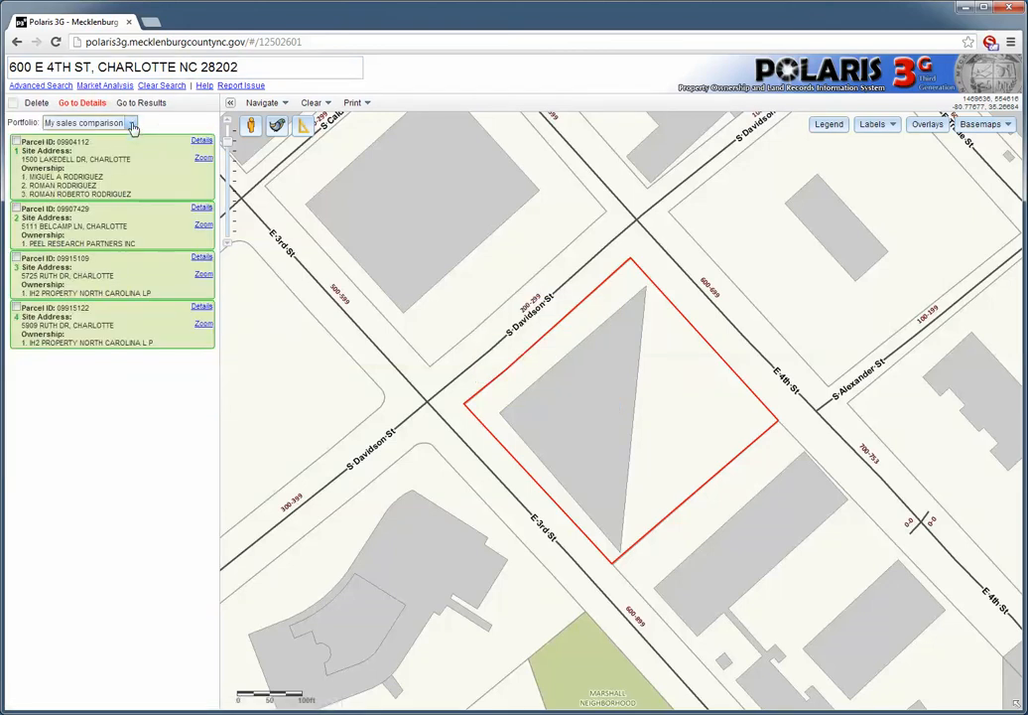
pyautogui.click(82, 106)
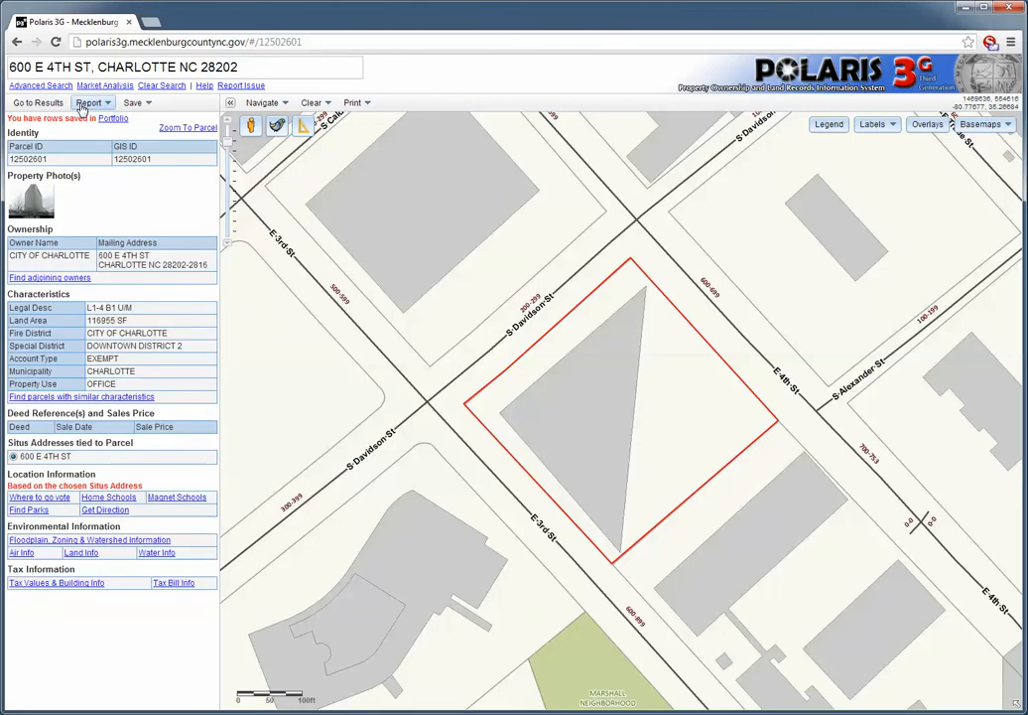
# Save the selected parcel to a new portfolio named "test 1" and switch the portfolio view to "My sales comparison"
pyautogui.click(133, 104)
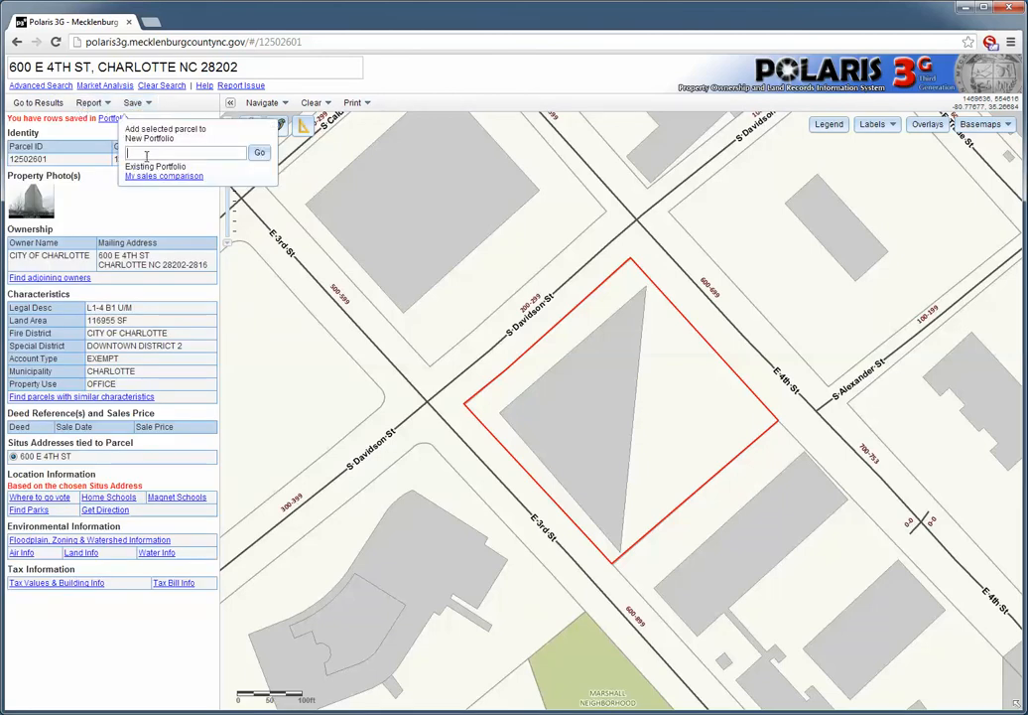
pyautogui.write('test 1')
pyautogui.click(262, 155)
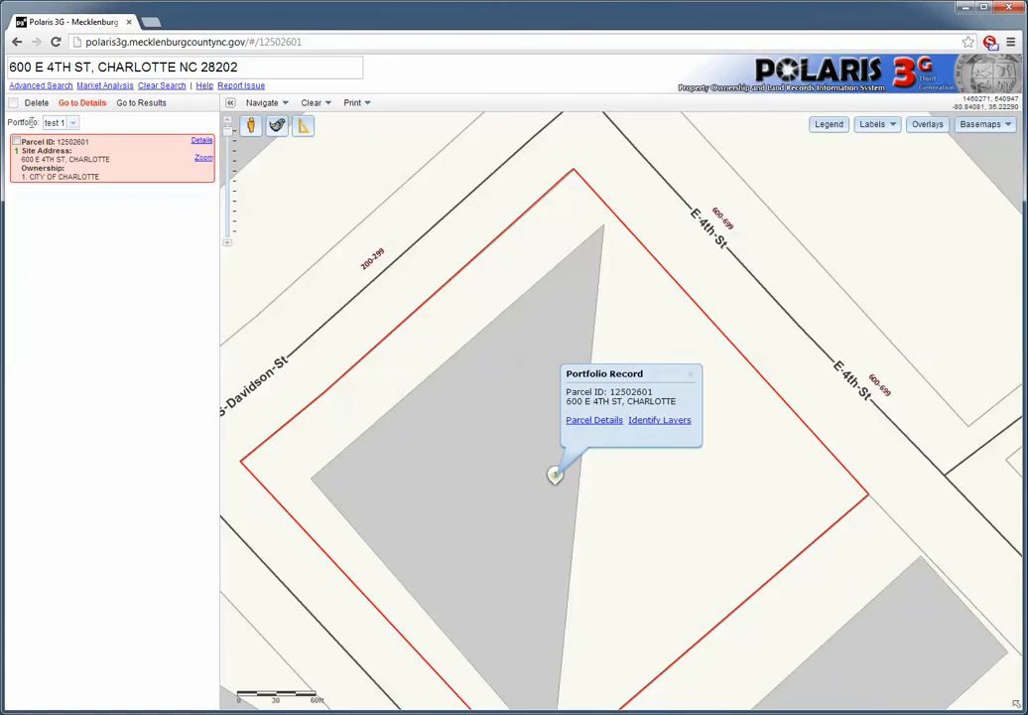
pyautogui.click(73, 122)
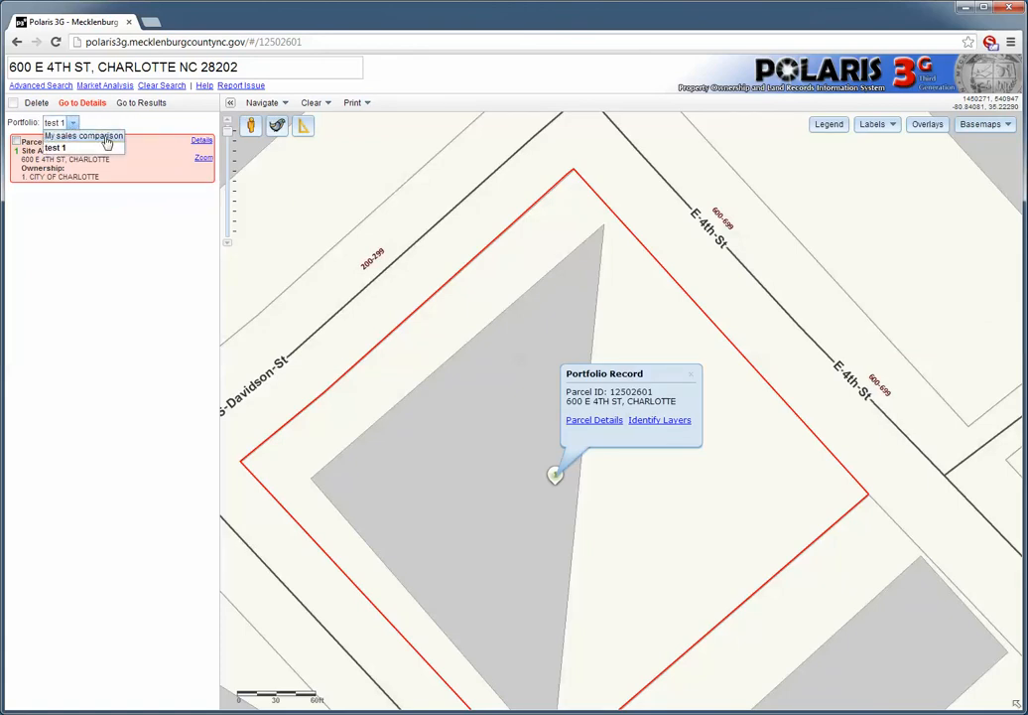
pyautogui.click(106, 144)
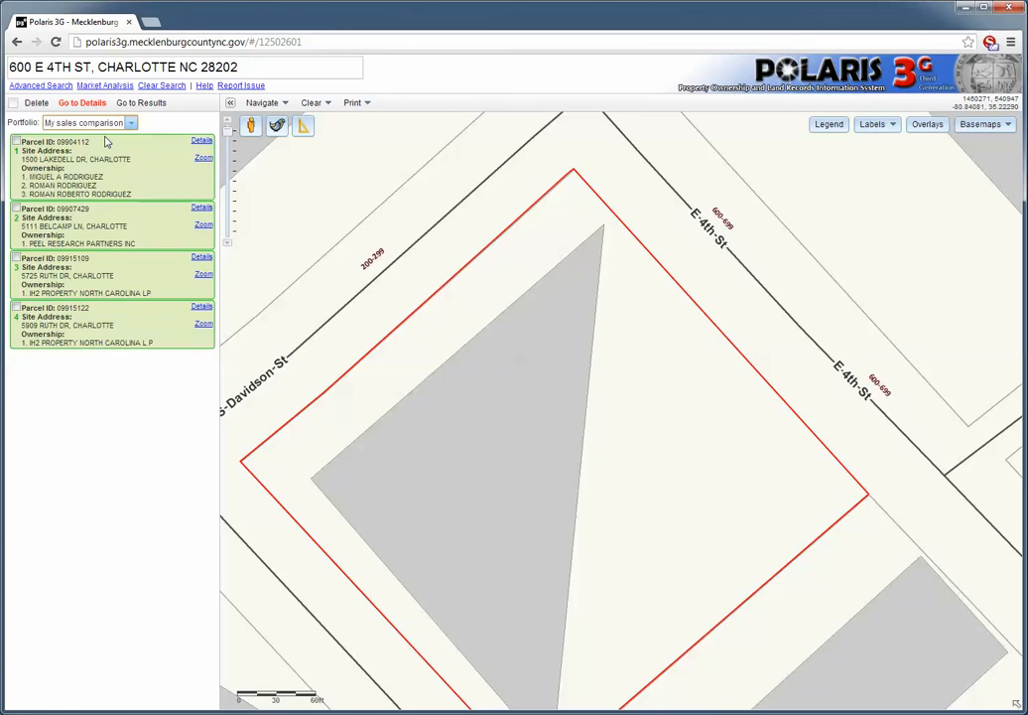